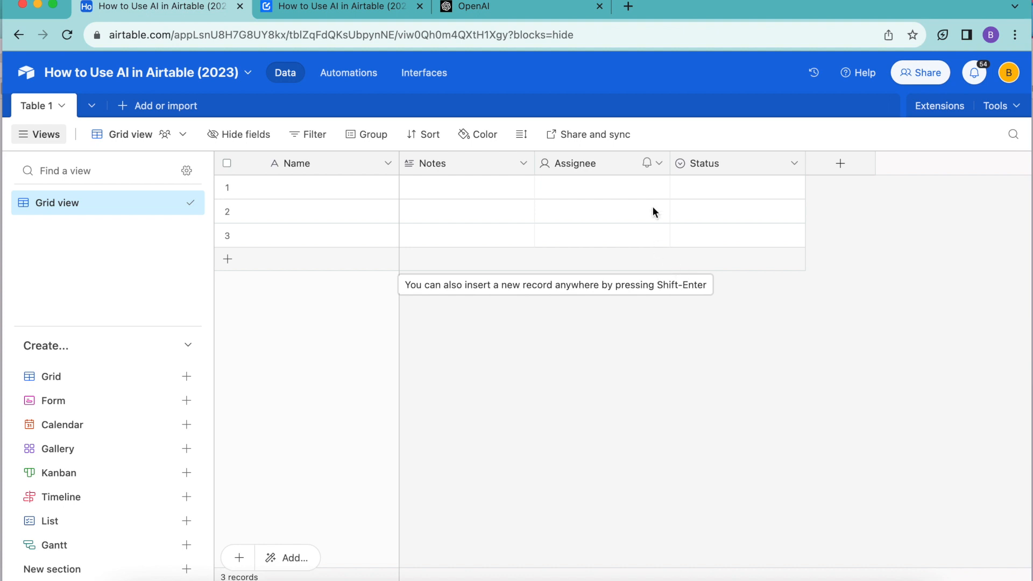
click(527, 10)
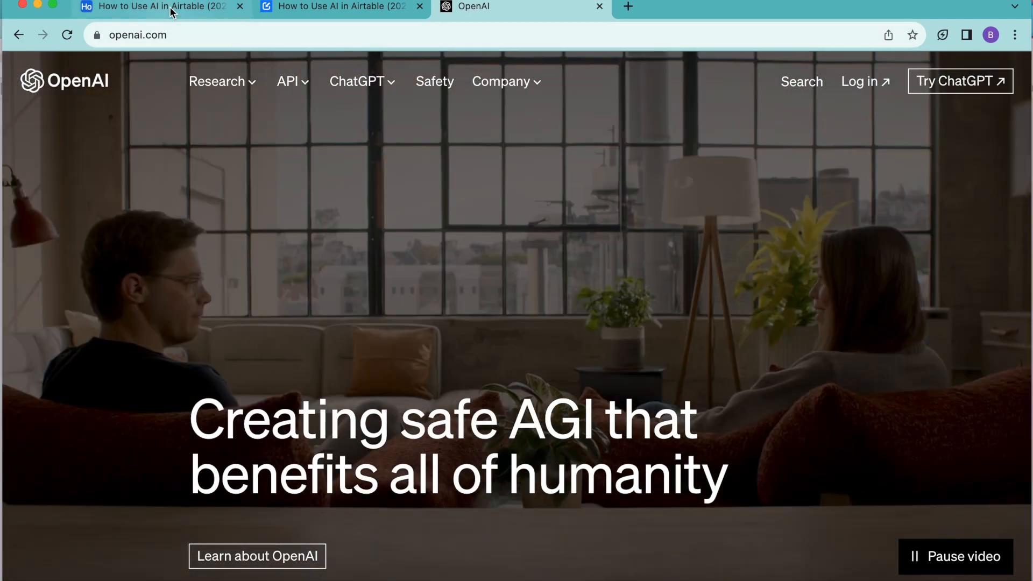
click(171, 10)
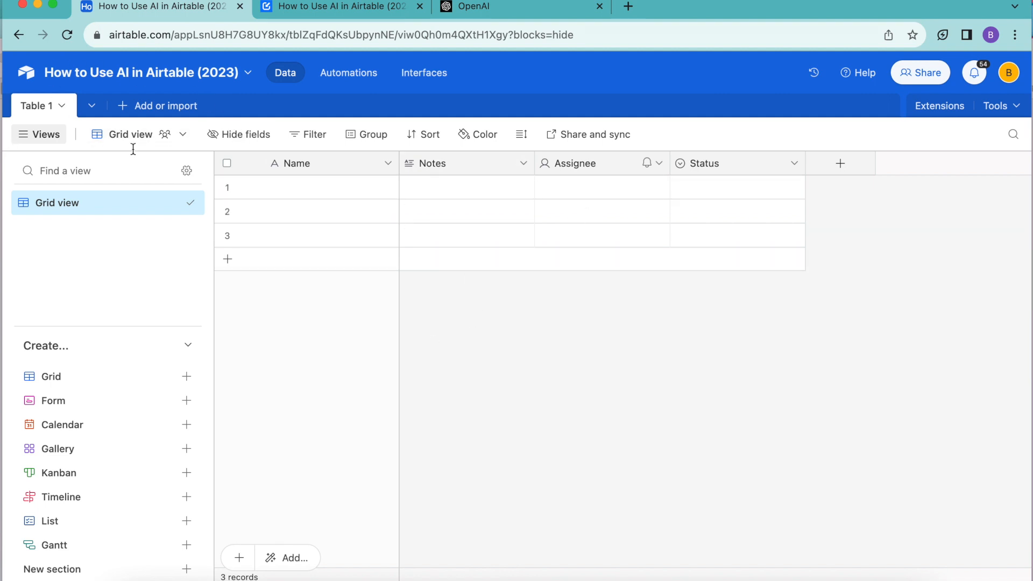
- Rename the table from its default name to Courses
click(50, 106)
click(50, 106)
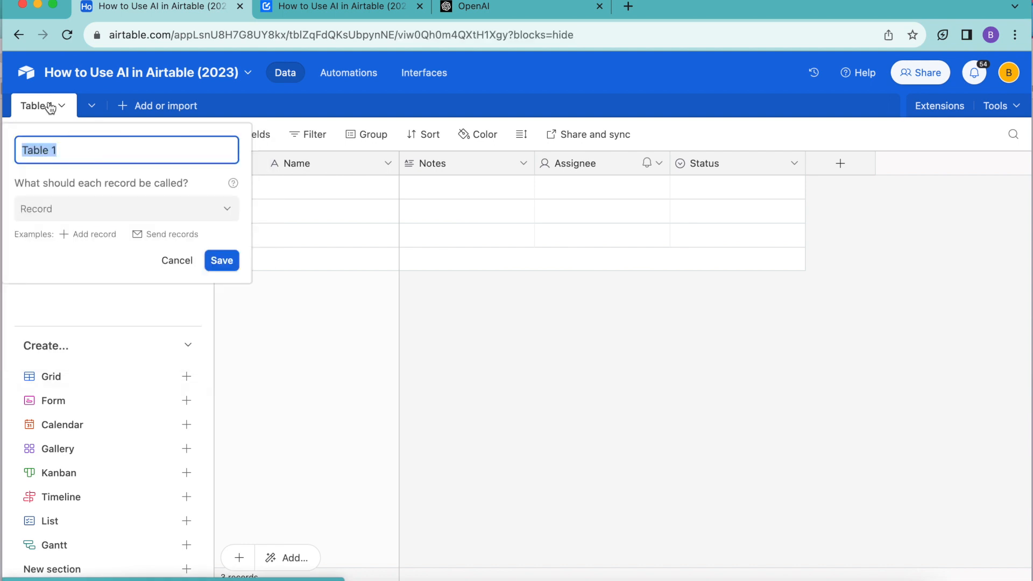
text(Courses)
key(Return)
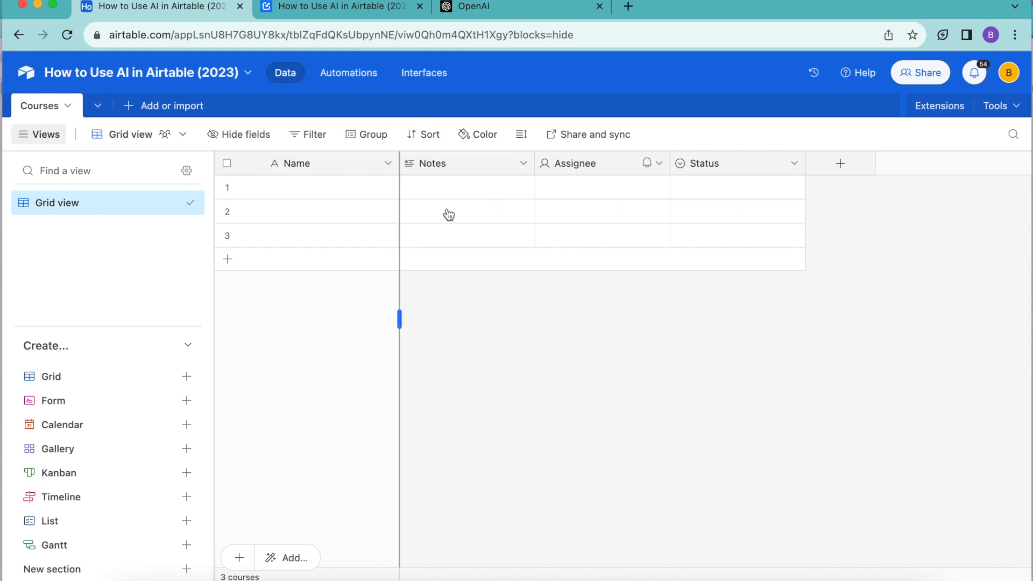
- Paste the three copied course titles into the empty Name cells and widen the Name column so they fit
drag(296, 187, 290, 232)
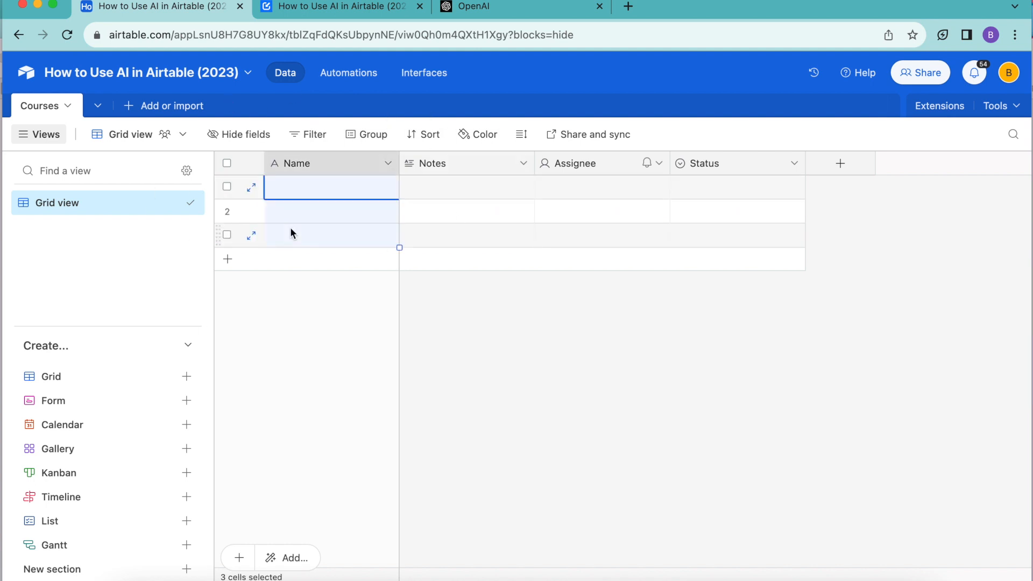
text(Facebook Ads for Beginners How to Budget and Forecast for Your Business YouTube Marketing: Complete Guide To YouTube Growth)
drag(399, 163, 541, 163)
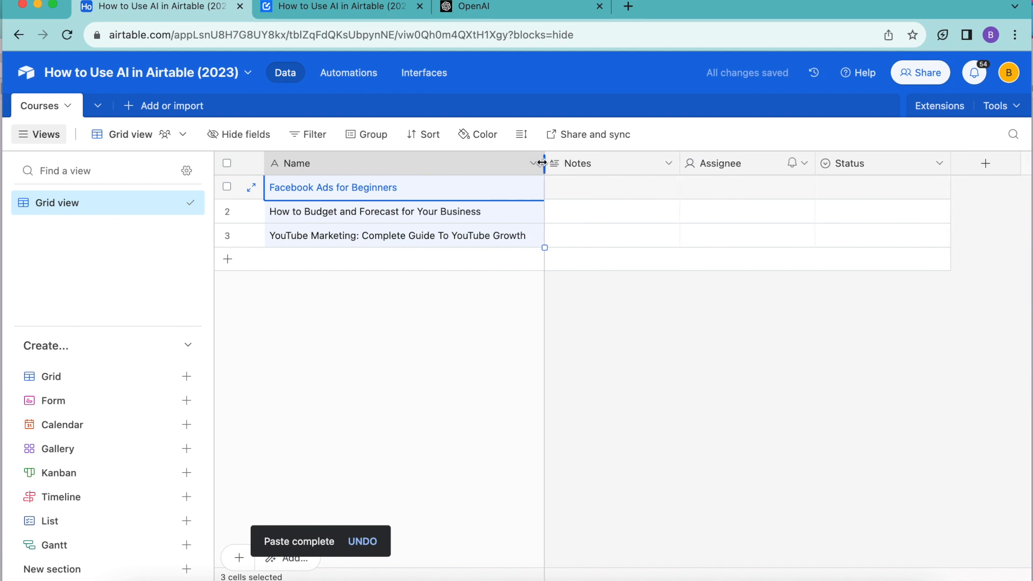
click(538, 302)
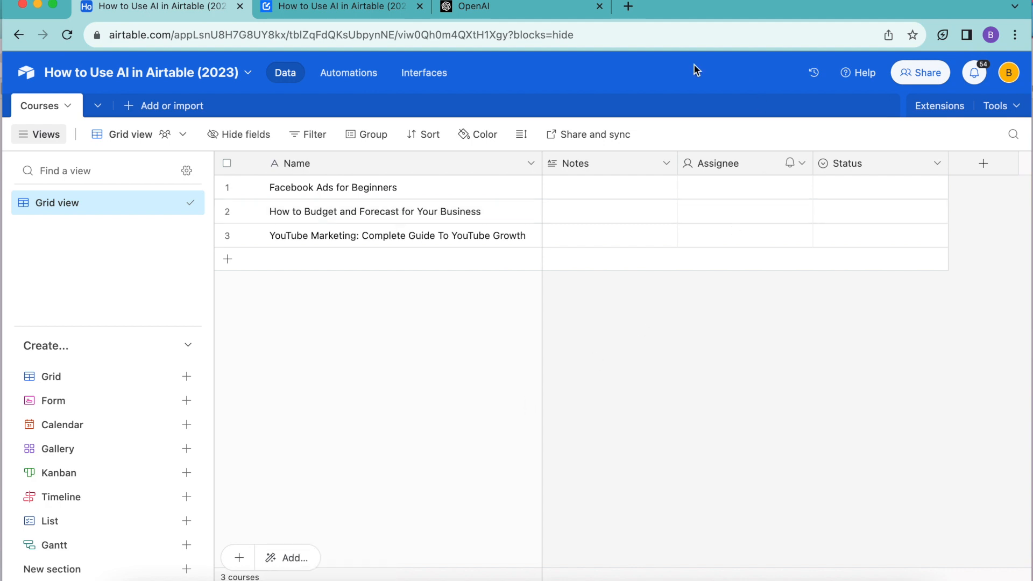
- Make Notes a Formula field named Prompt: CONCATENATE("user:Write an encouraging and interesting description for an online course with the title '",Name, "''. Do not include the course title.")
double_click(574, 162)
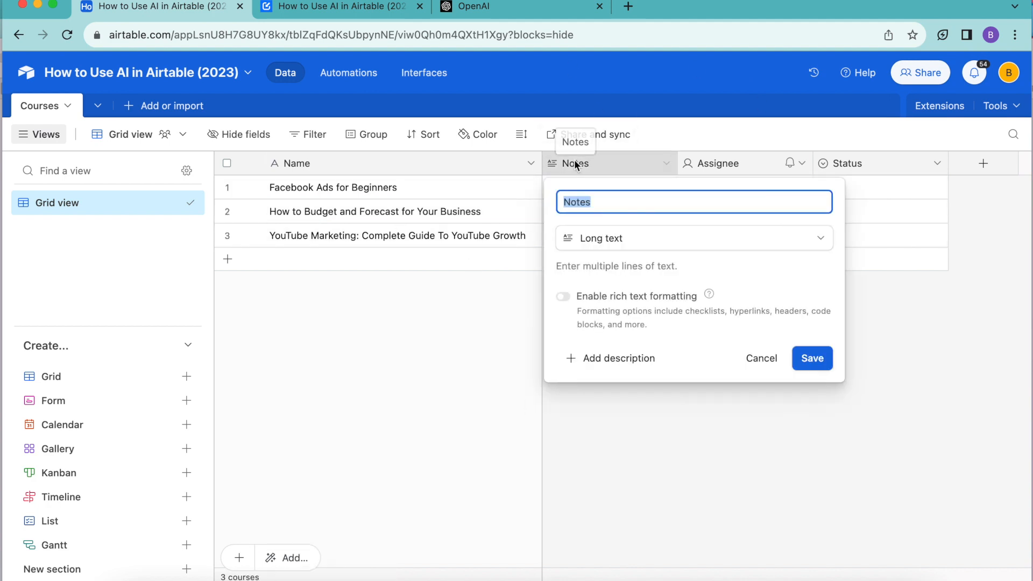
text(Prompt)
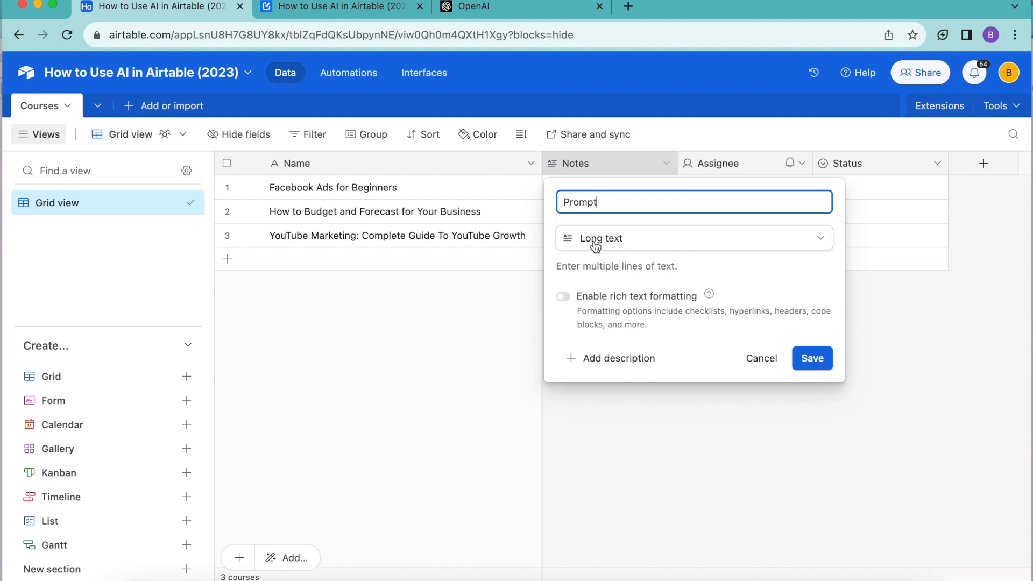
click(593, 243)
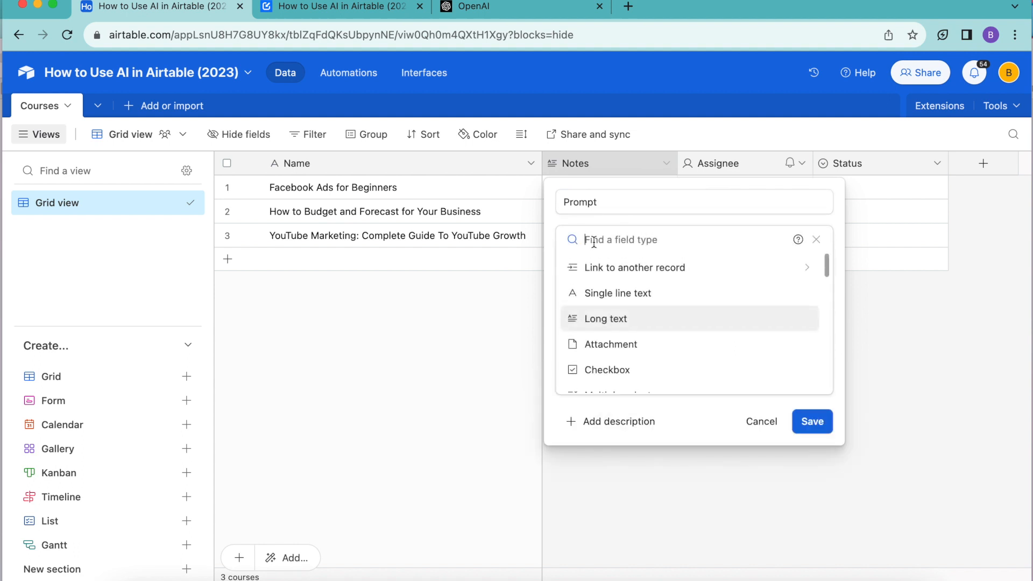
text(fo)
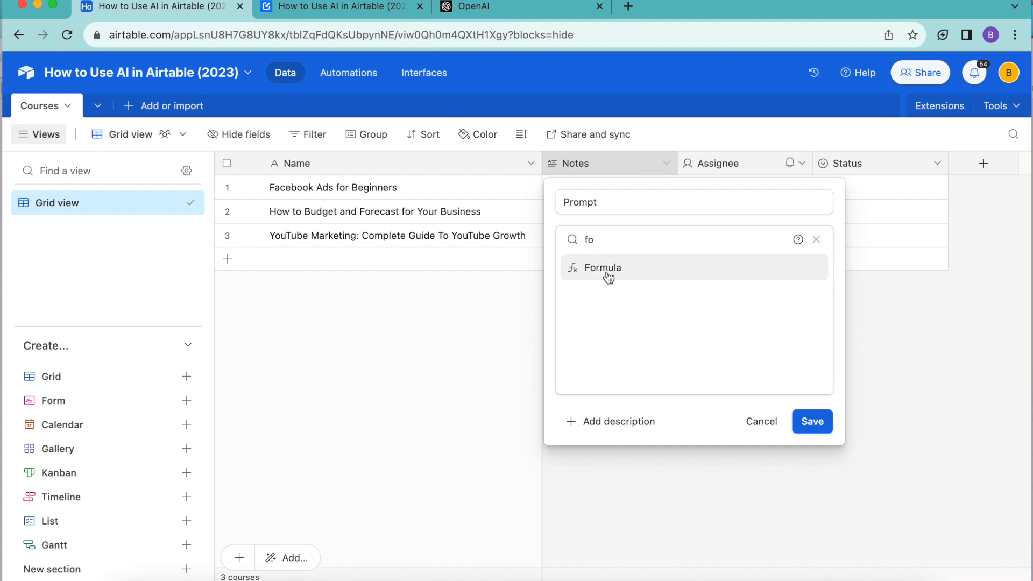
click(607, 270)
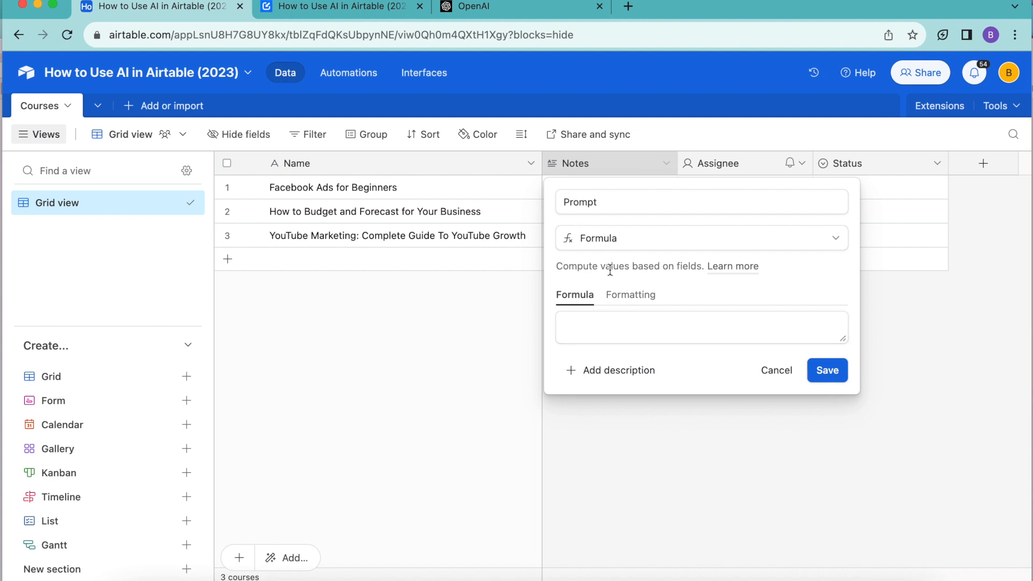
click(670, 318)
text(CONCATENATE("user:Write an encouraging and interesting description for an online course with the title '",Name, "''. Do not include the course title."))
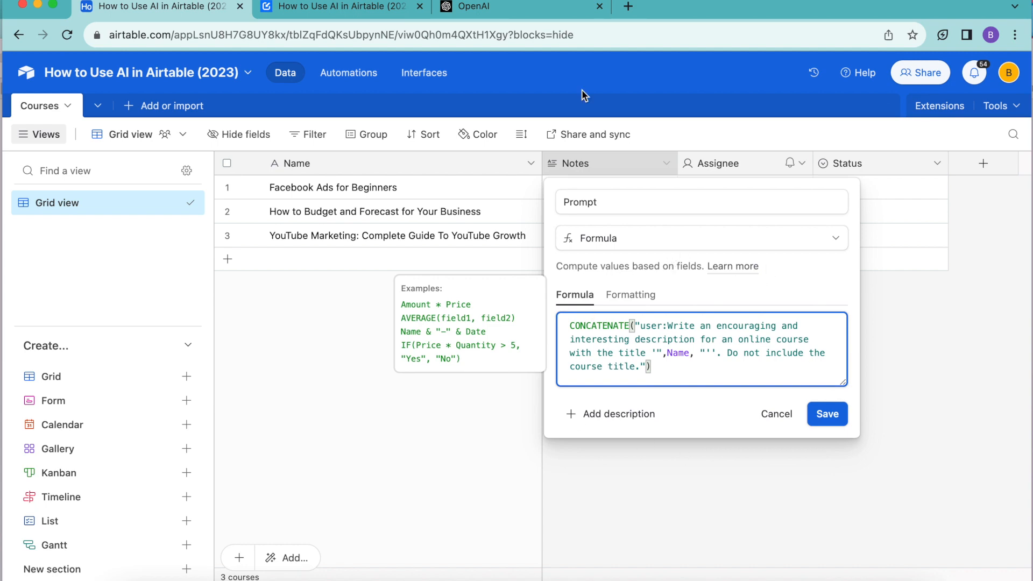
- Check the CONCATENATE prompt code in the Data Fetcher guide, and save the Prompt field back in Airtable
click(381, 11)
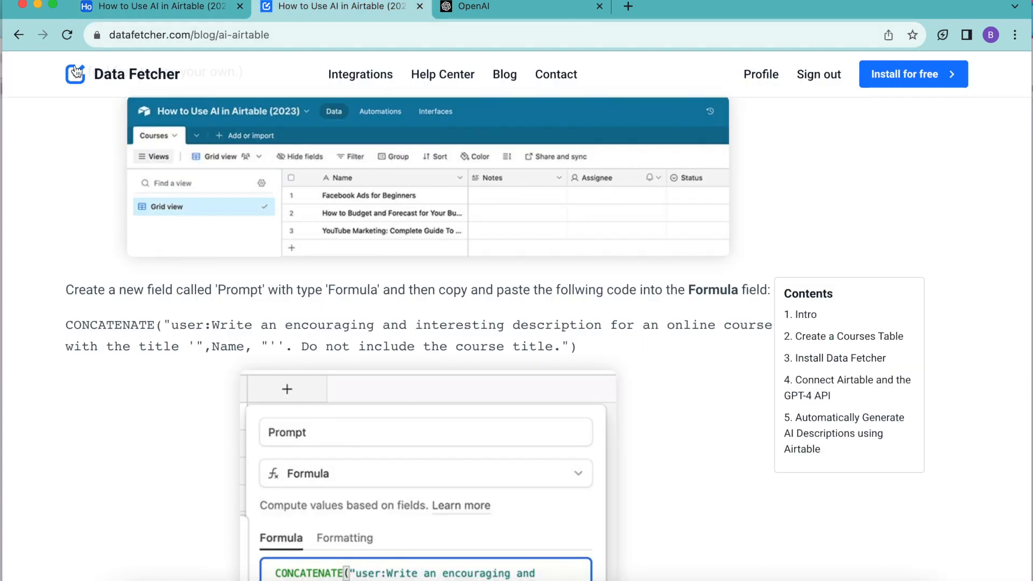
scroll(244, 138, up, 20)
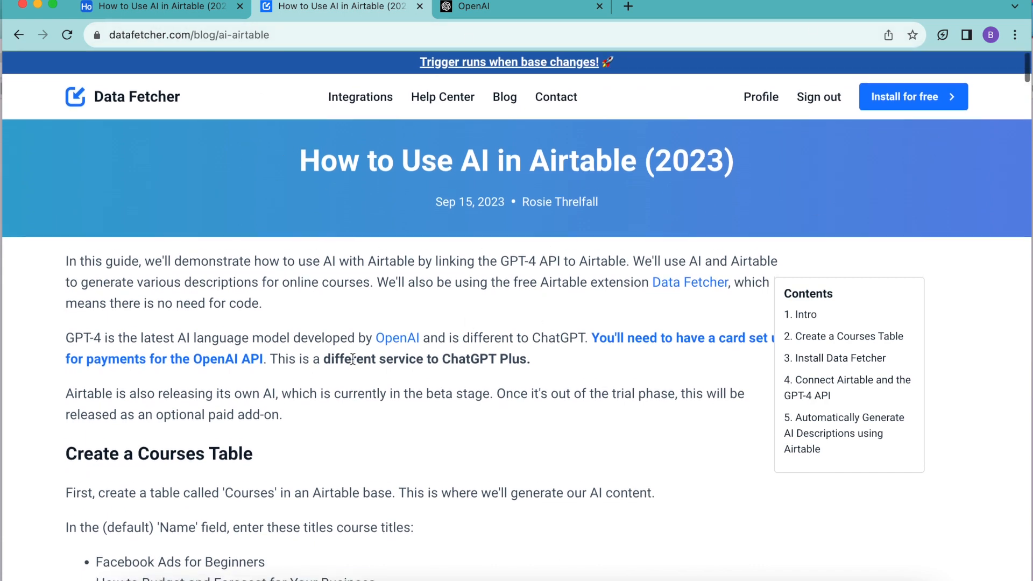
scroll(352, 359, down, 2)
scroll(352, 359, down, 15)
drag(66, 221, 143, 268)
click(90, 216)
drag(66, 222, 611, 247)
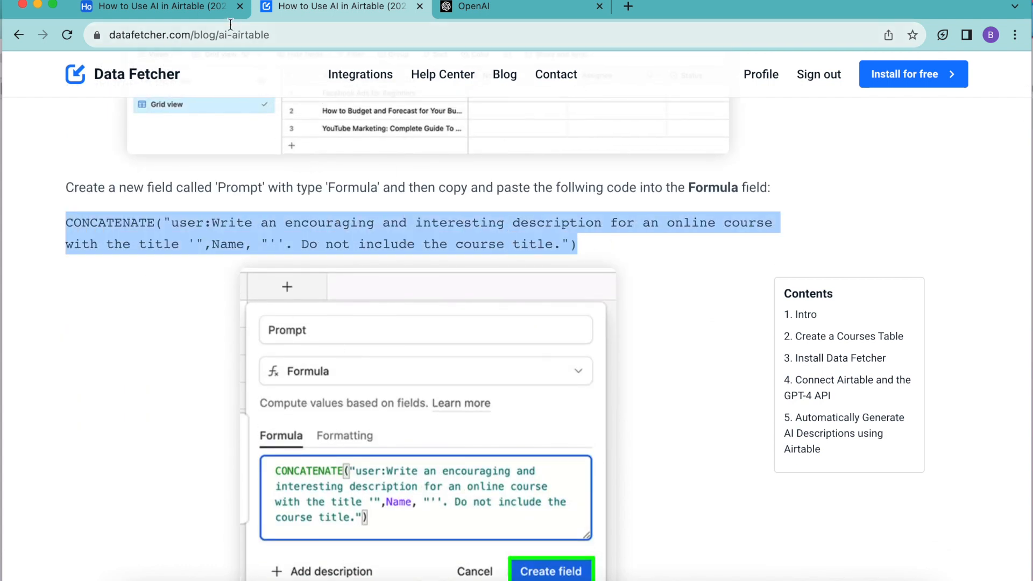
click(164, 7)
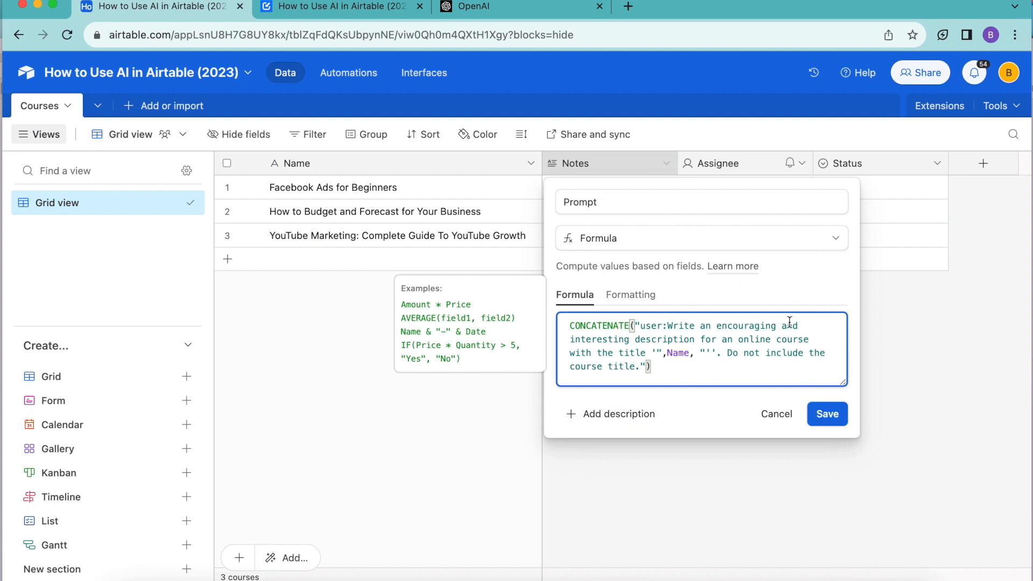
click(827, 414)
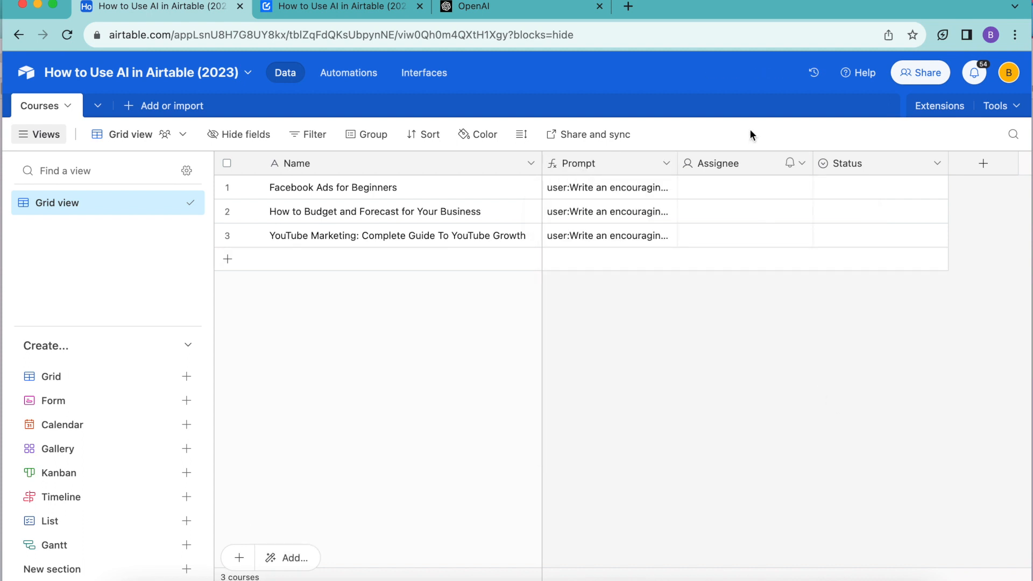
- Rename the Assignee field to Description, change its type to Long text and save it
double_click(735, 164)
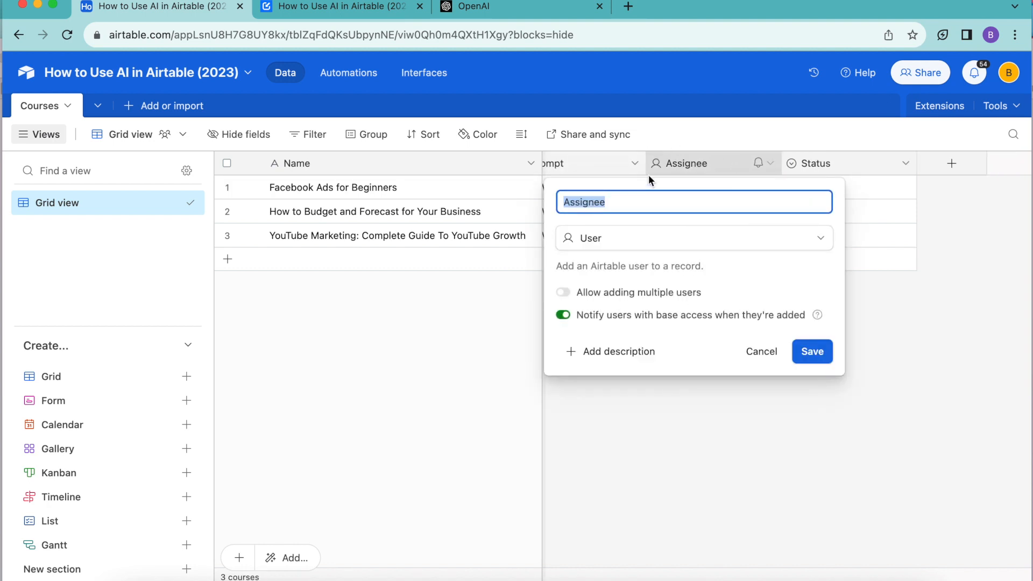
text(Description)
click(680, 241)
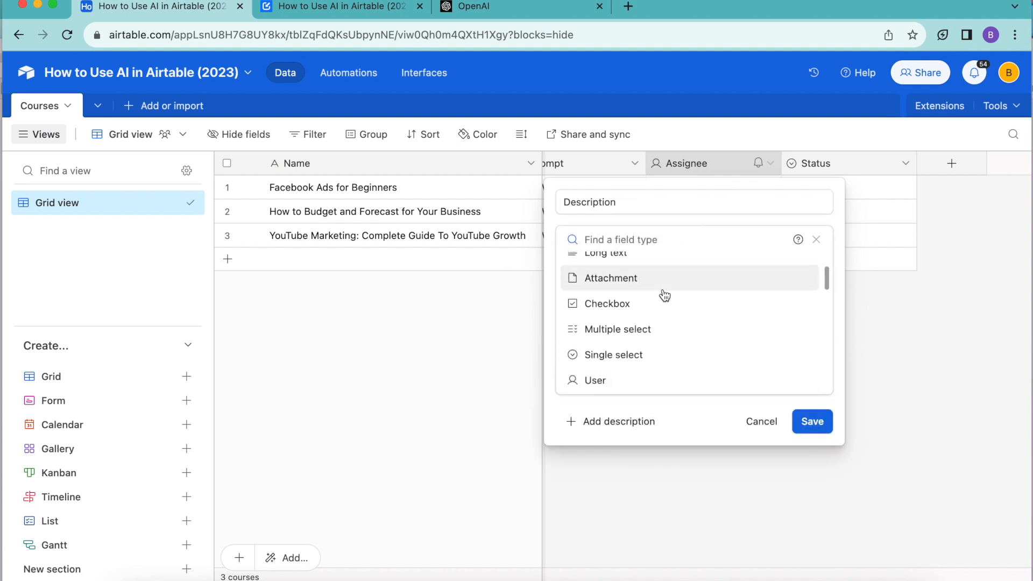
click(650, 258)
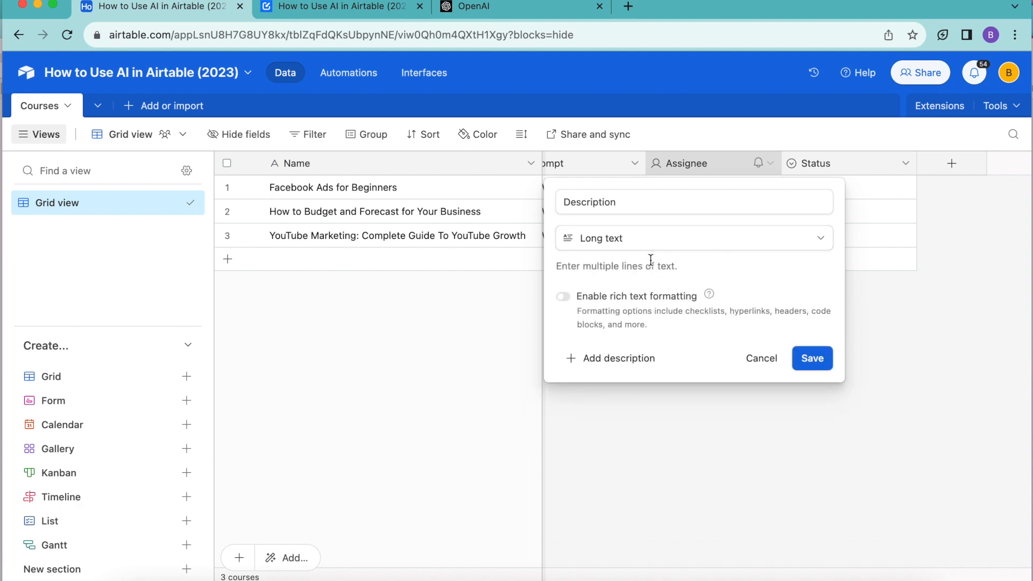
click(812, 359)
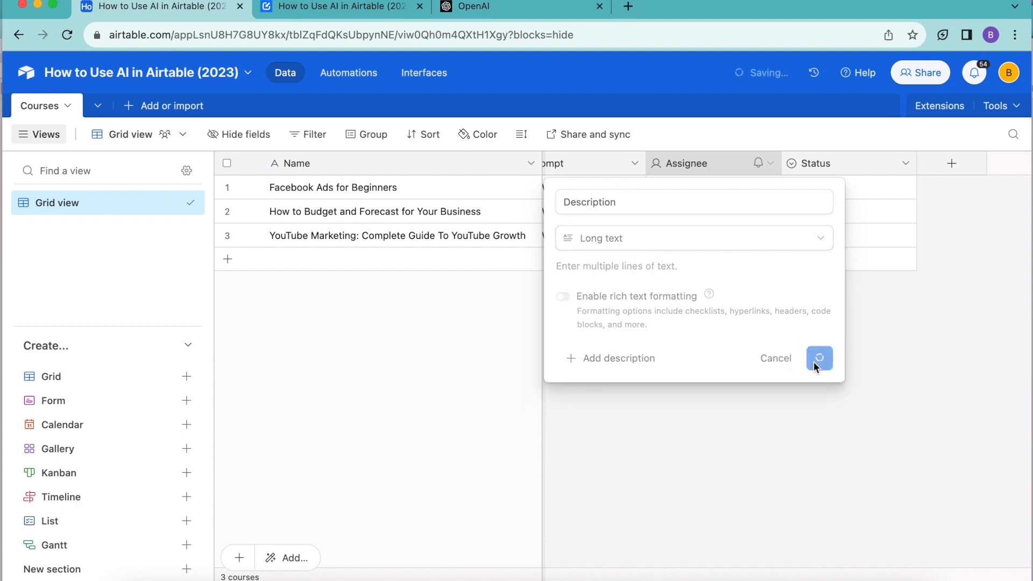
- Rename the Status field to Description (formatted) and set its type to Formula
click(859, 168)
double_click(857, 166)
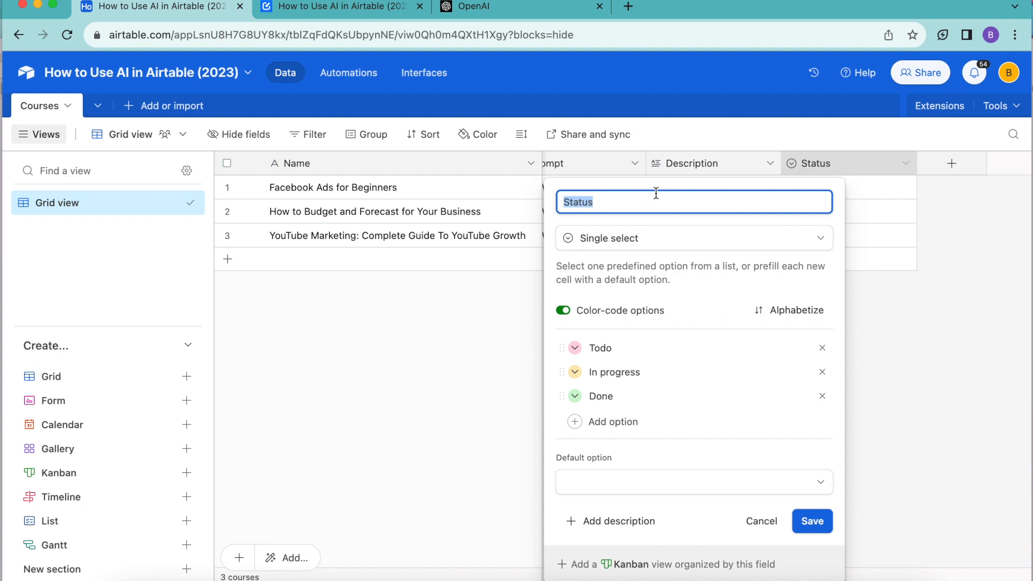
text(Description (formatted))
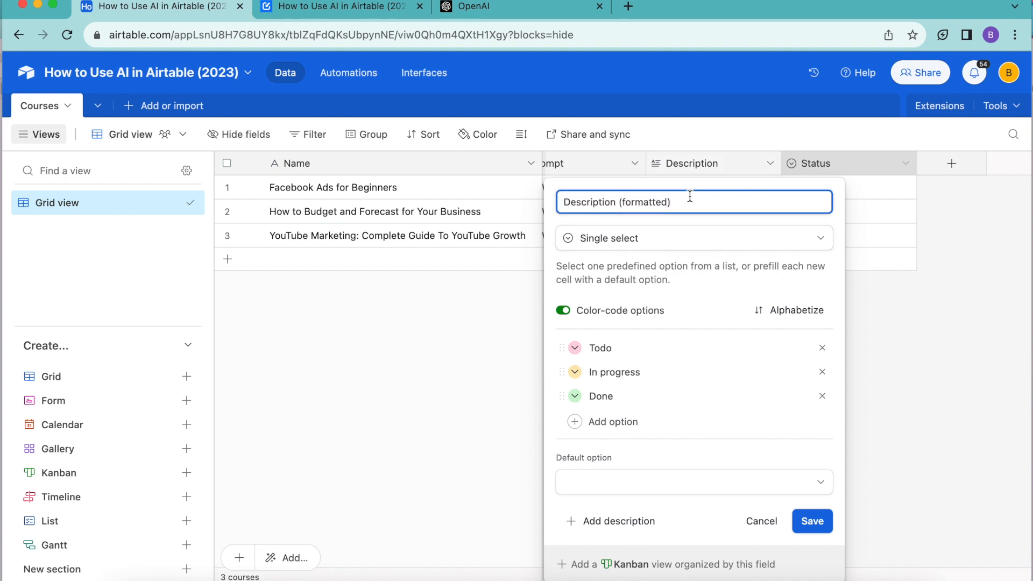
click(681, 240)
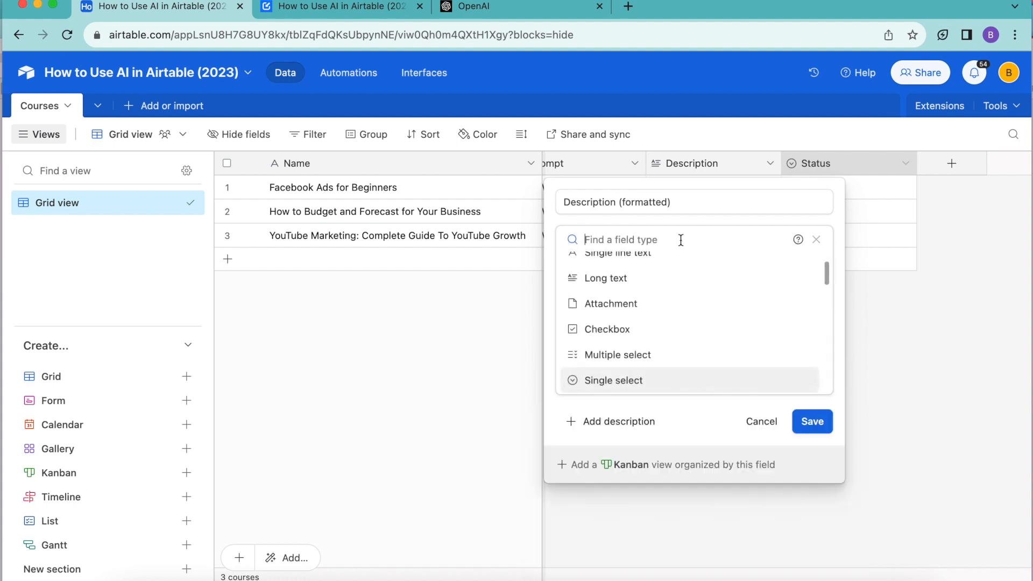
text(form)
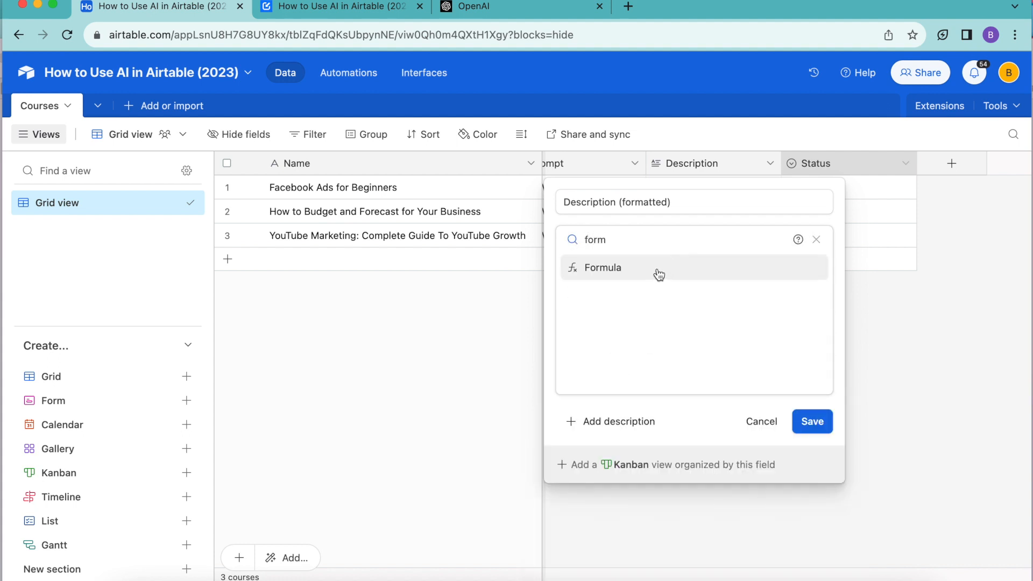
click(659, 274)
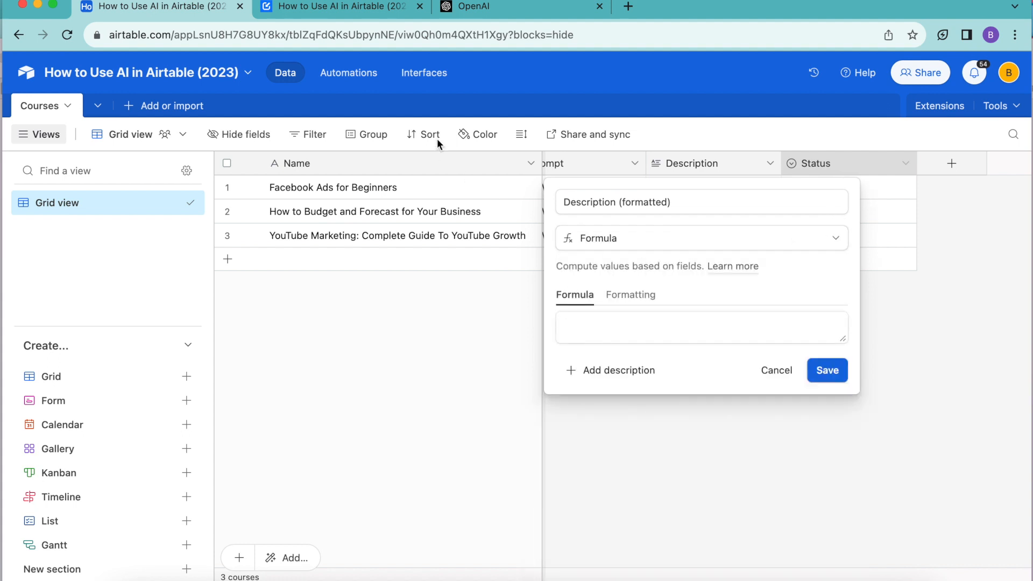
- Switch to the Data Fetcher guide and copy the SUBSTITUTE formula given for the Description (formatted) field
click(341, 7)
scroll(420, 436, down, 8)
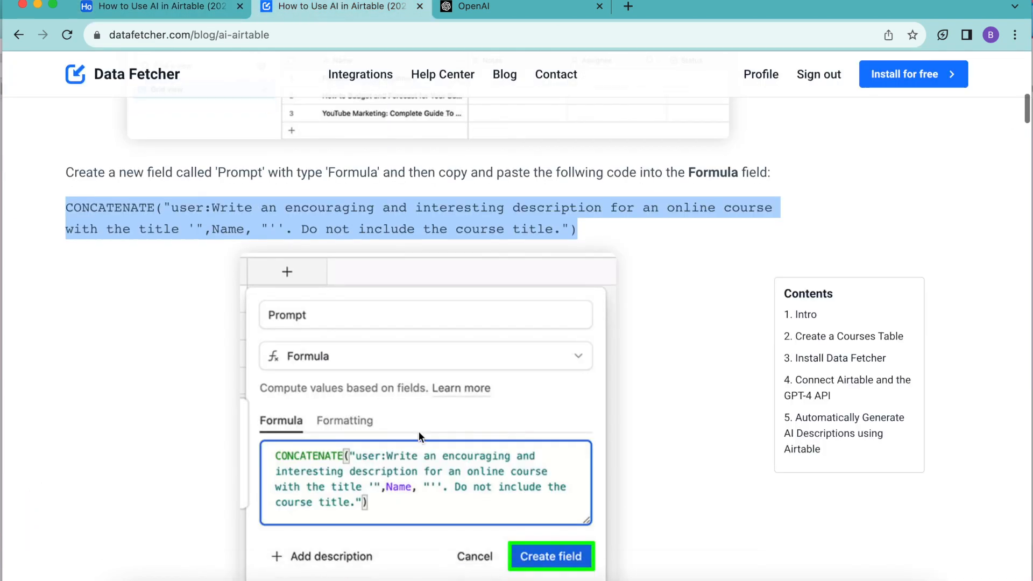
scroll(421, 436, down, 5)
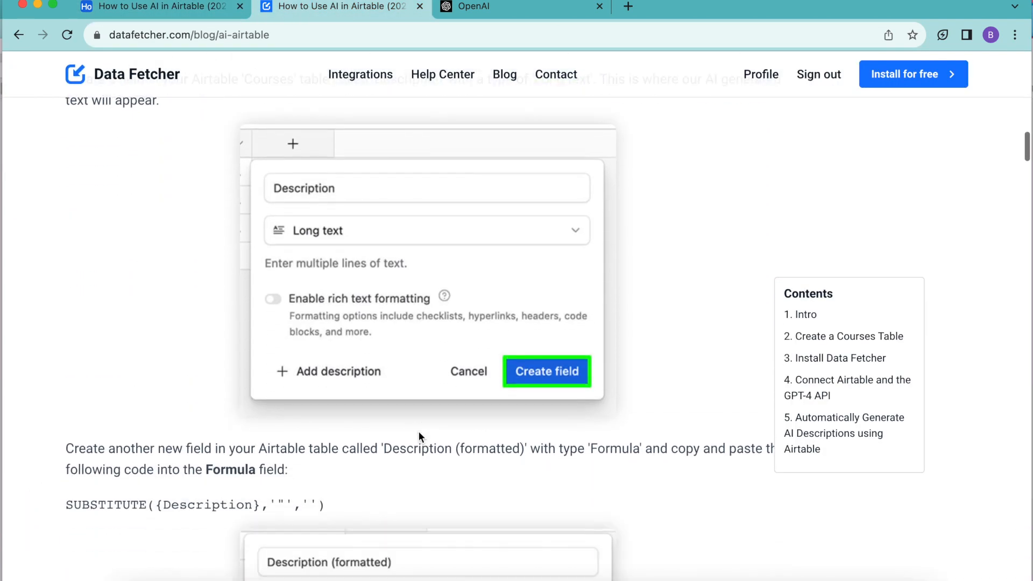
scroll(419, 436, down, 1)
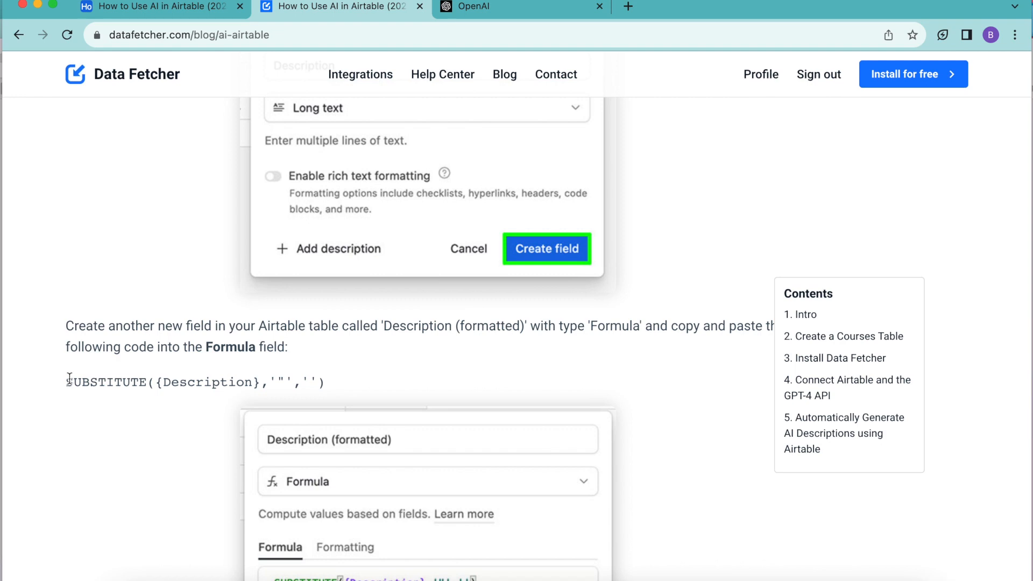
drag(70, 378, 359, 380)
right_click(280, 385)
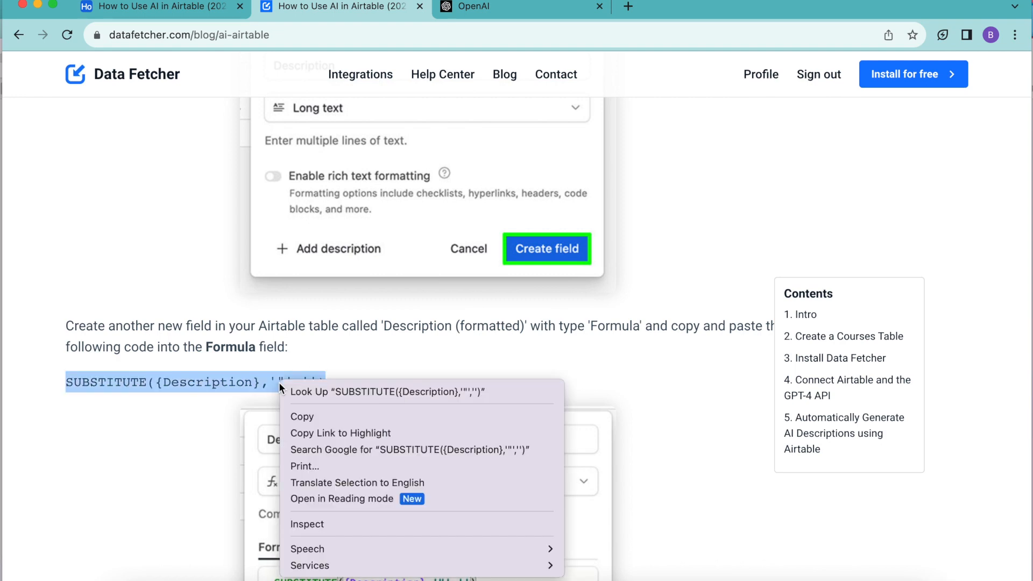
click(302, 416)
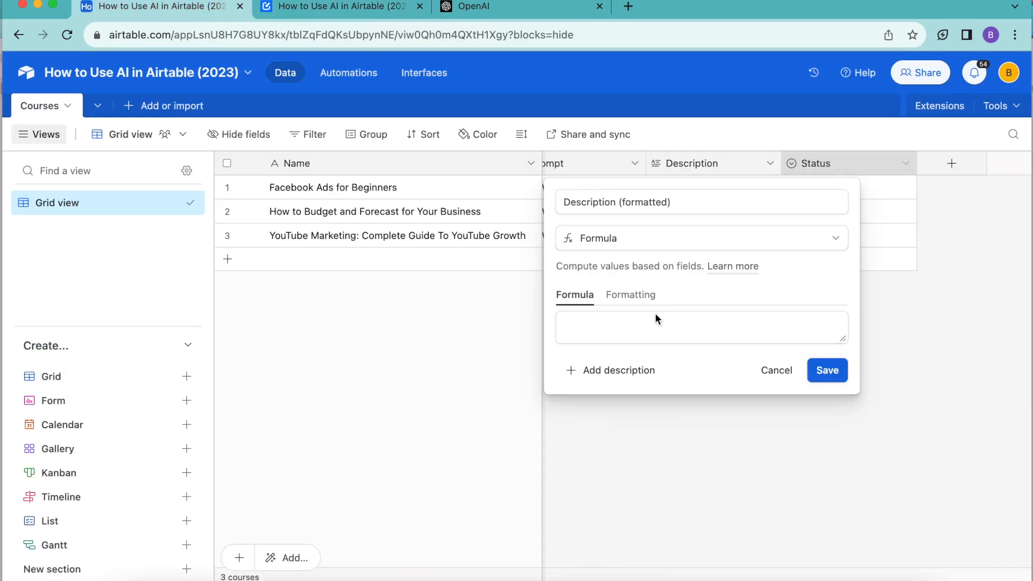
- Enter SUBSTITUTE({Description},'"','') as the Description (formatted) formula in Airtable and save the field
click(631, 334)
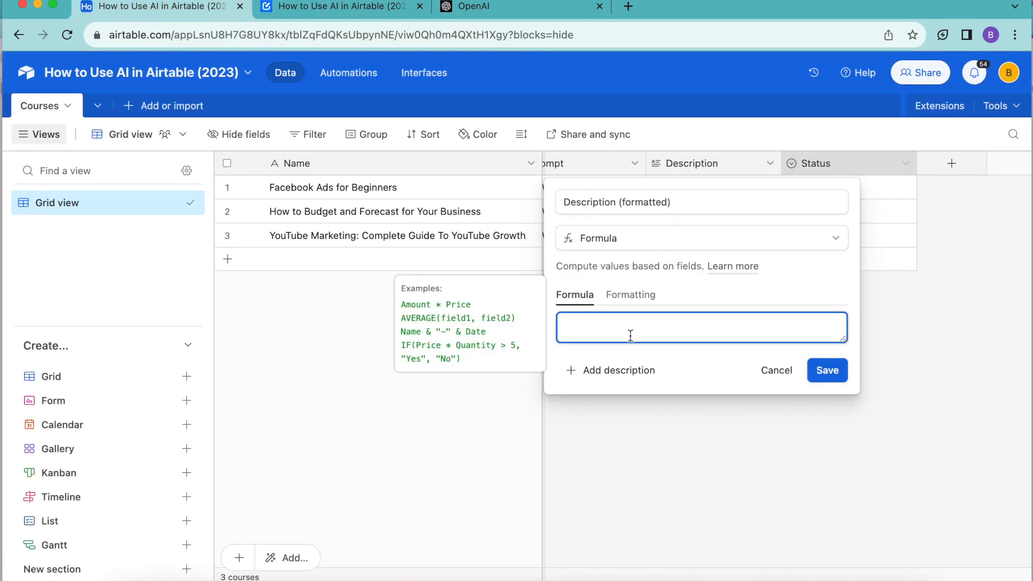
key(super+v)
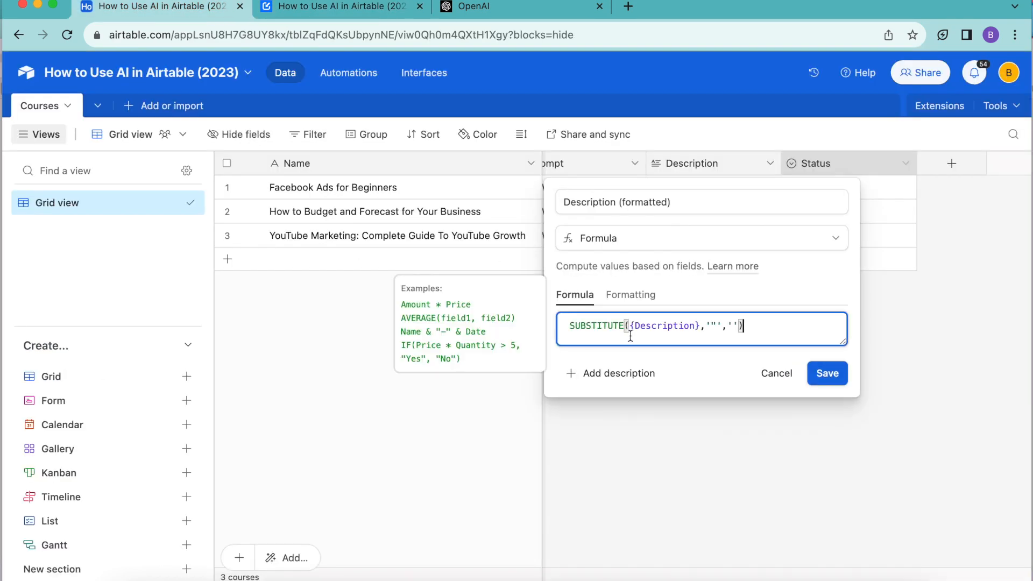
click(825, 385)
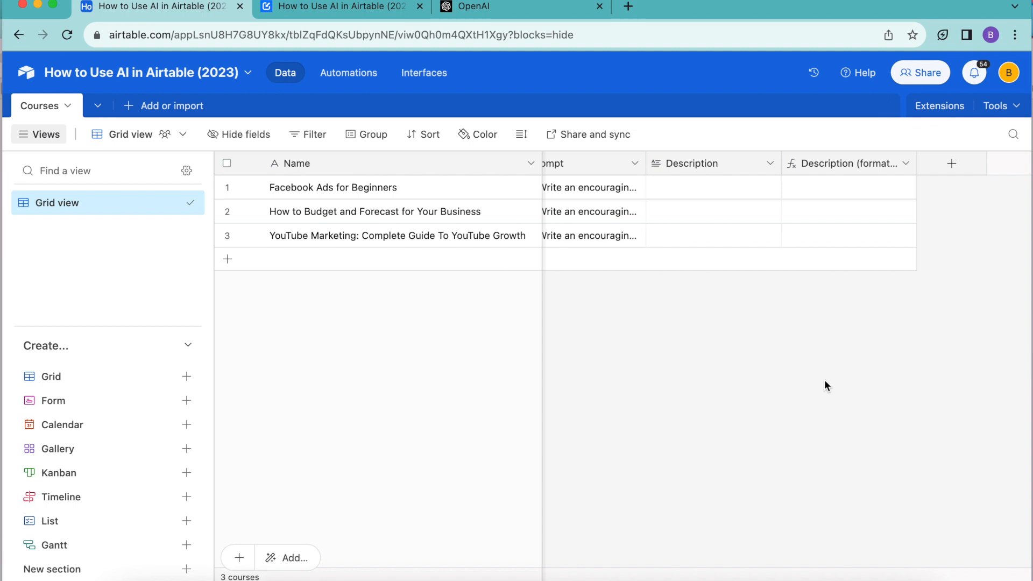
scroll(785, 334, left, 1)
scroll(785, 334, right, 1)
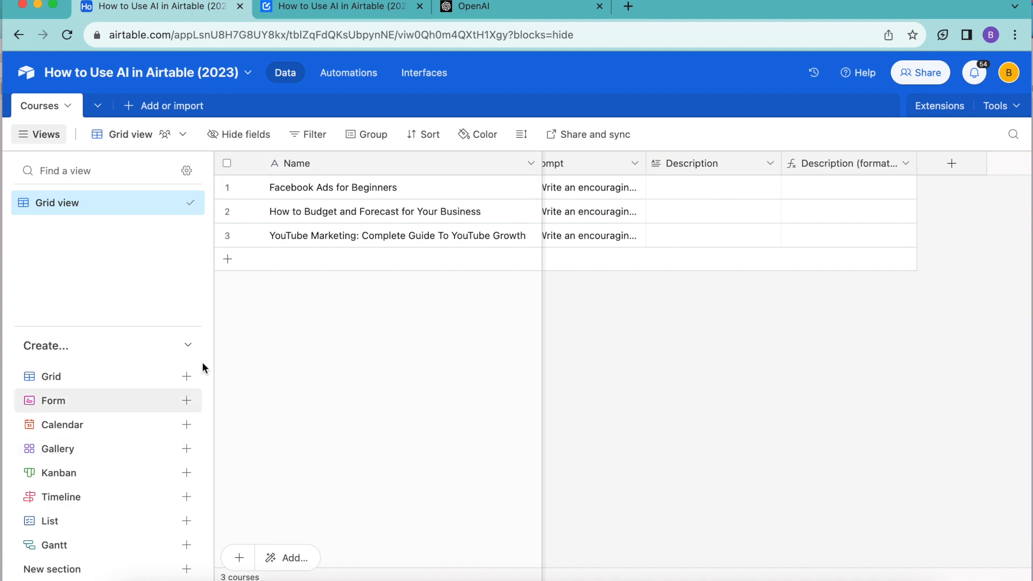
- Create a collaborative grid view named "Needs description" for the Courses table
click(189, 375)
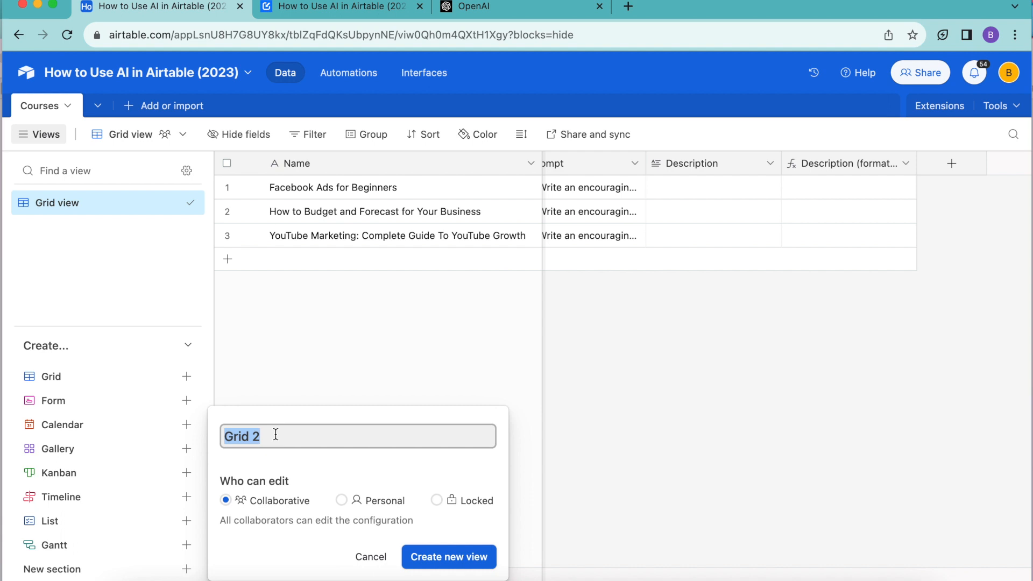
text(Needs description)
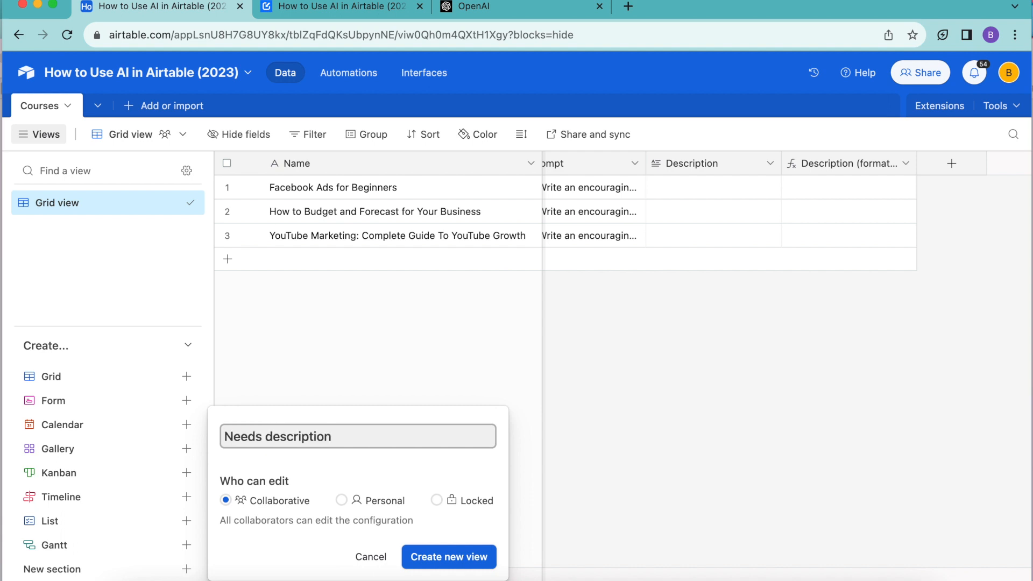
click(428, 558)
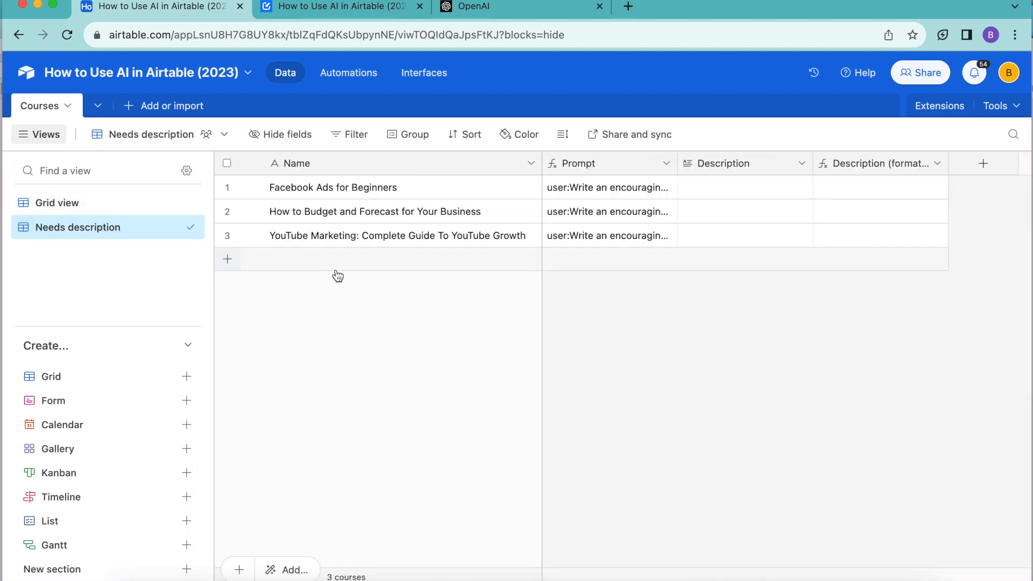
- Filter the Needs description view to courses where Name is not empty
click(350, 141)
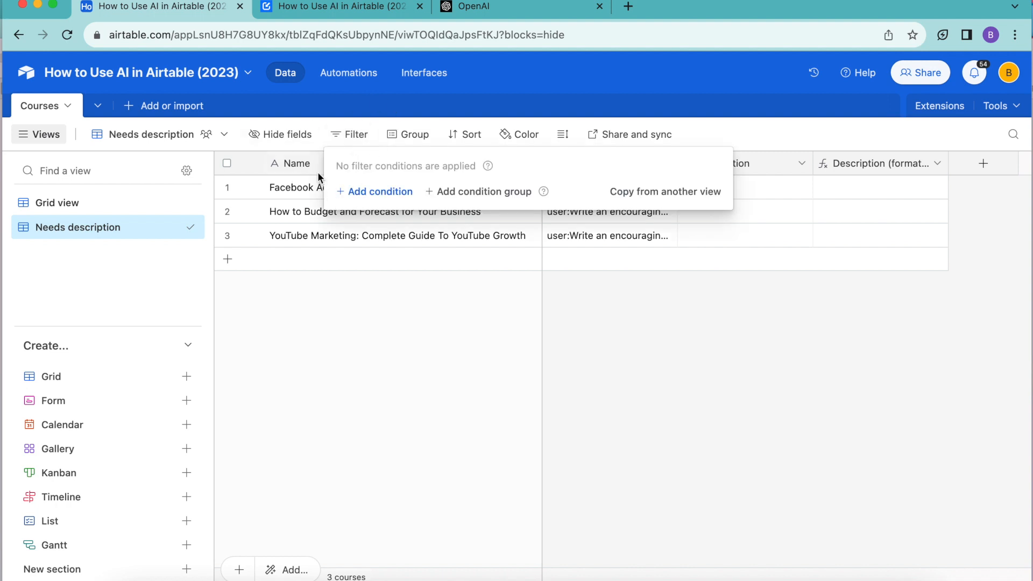
click(367, 193)
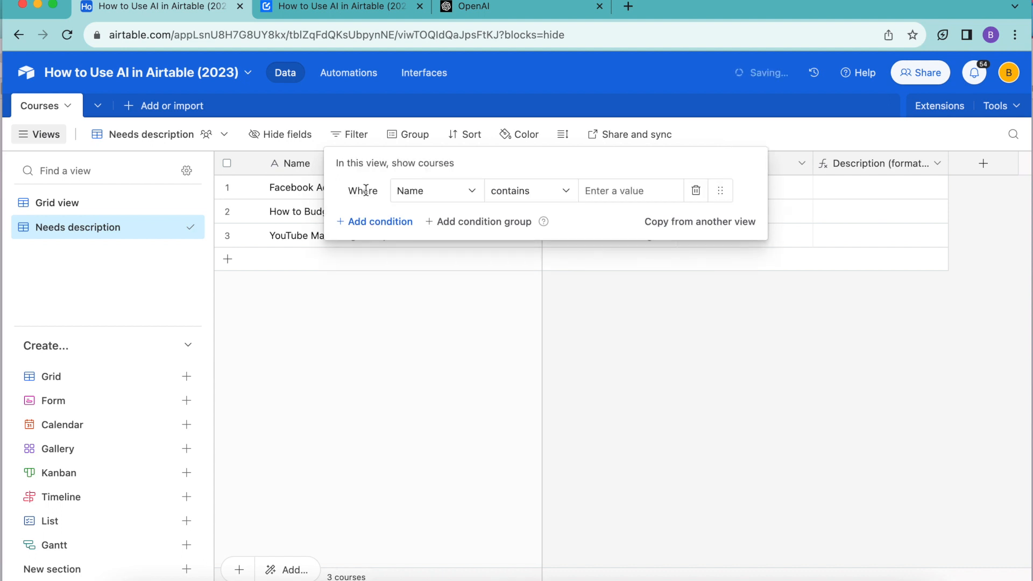
click(530, 193)
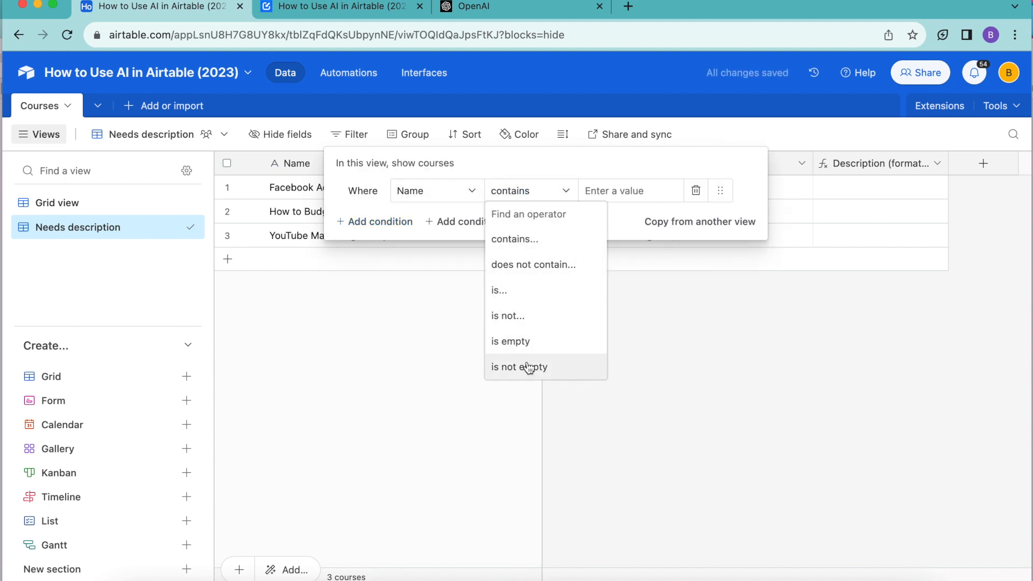
click(529, 368)
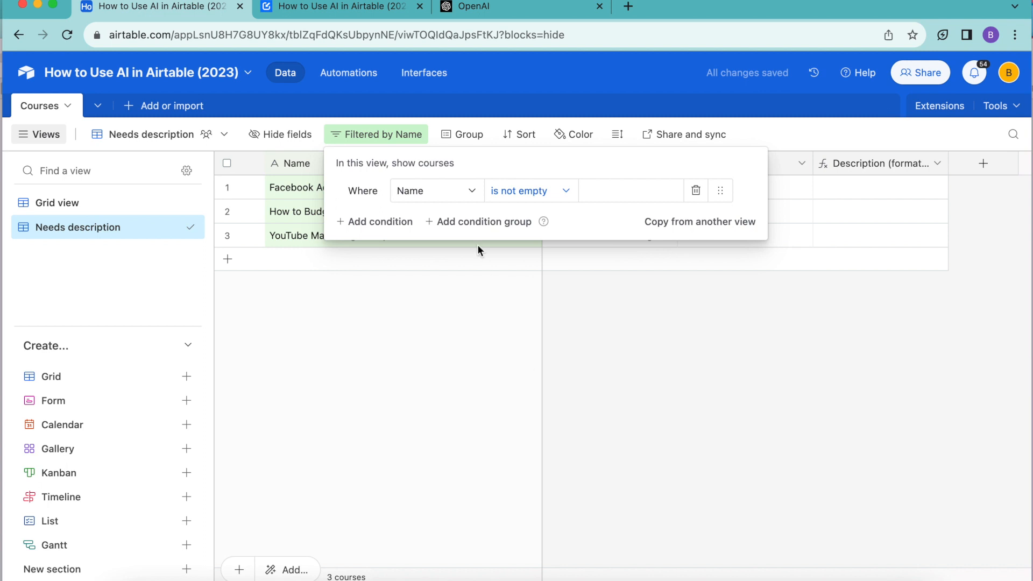
- Add a second filter condition to the Needs description view requiring that Description is empty
click(377, 222)
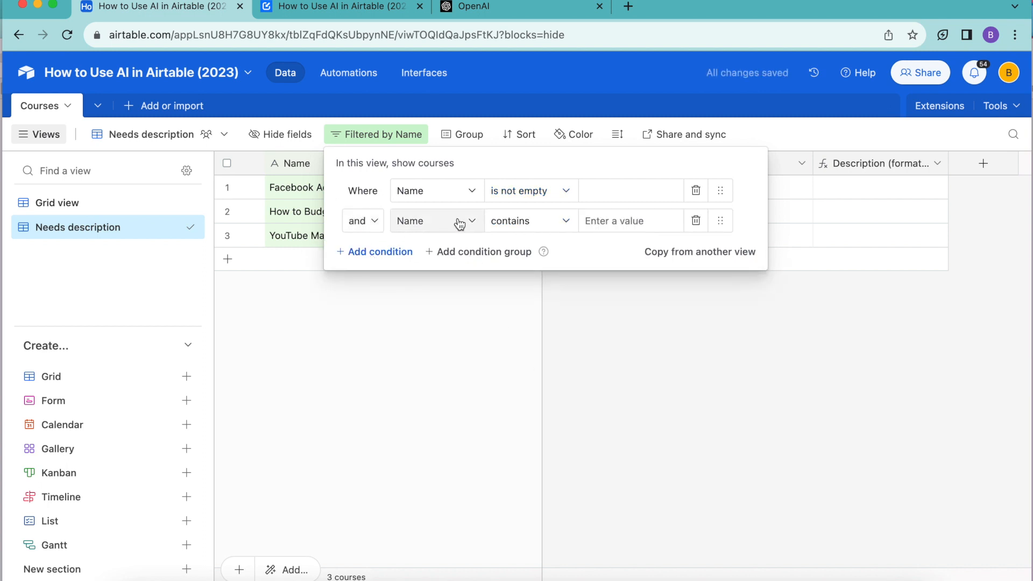
click(459, 224)
click(427, 321)
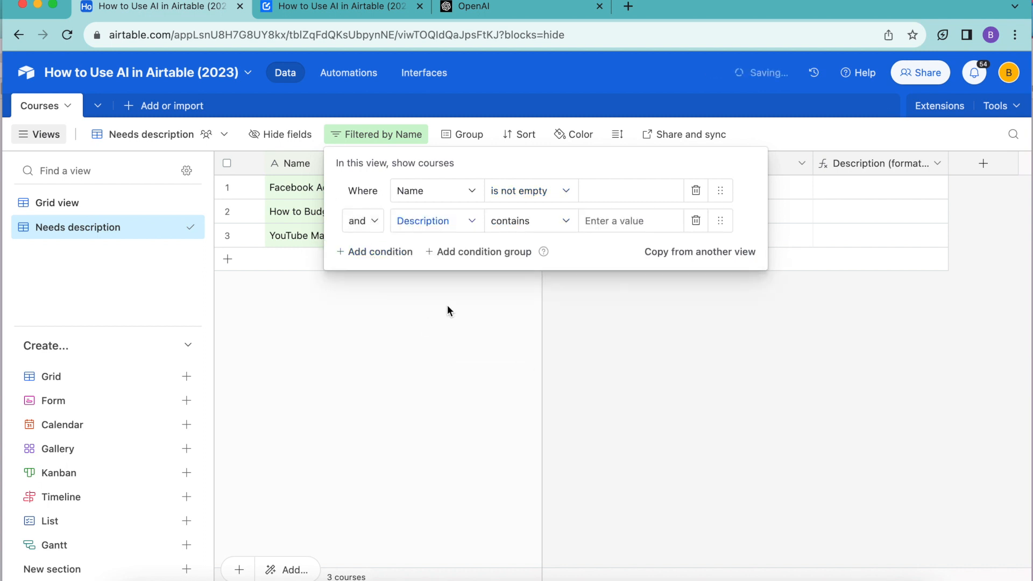
click(520, 231)
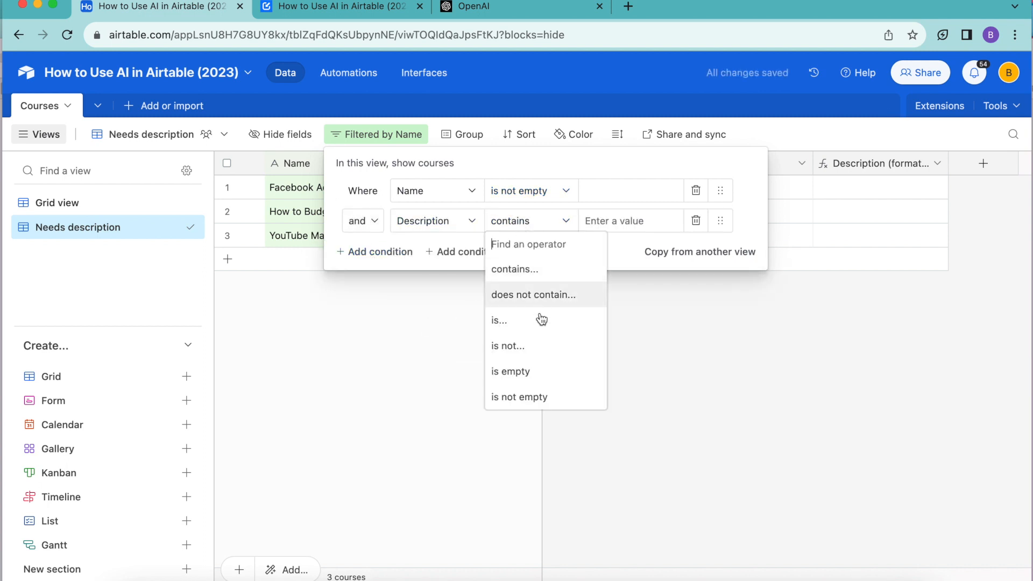
click(525, 380)
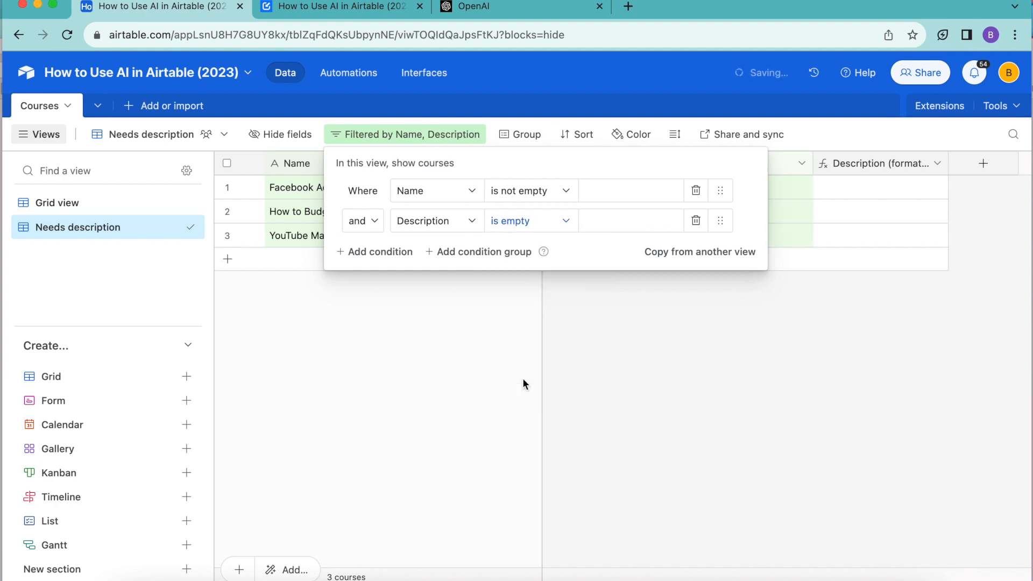
click(704, 329)
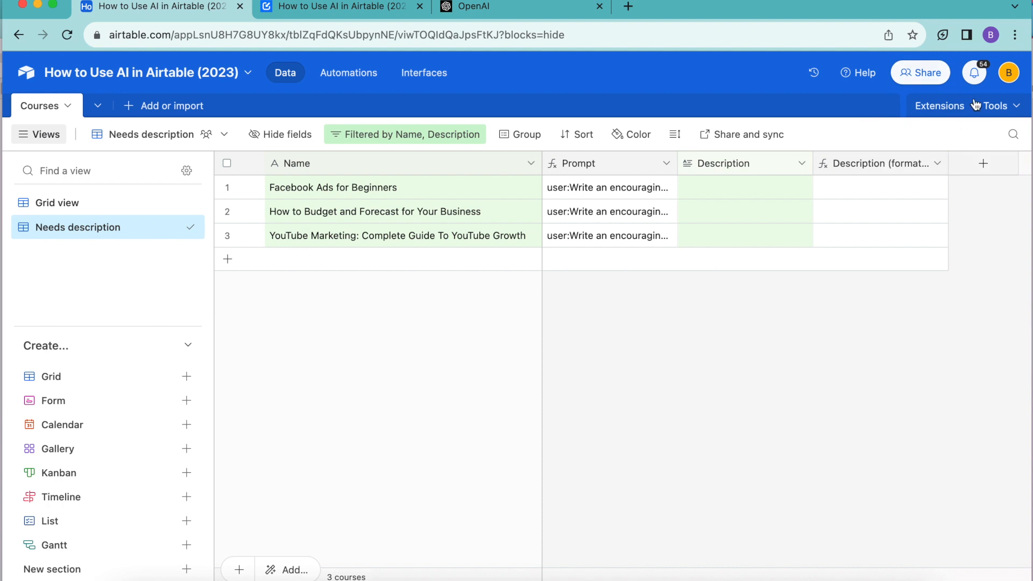
- Find the Data Fetcher extension in the Airtable marketplace and add it to the base
click(952, 109)
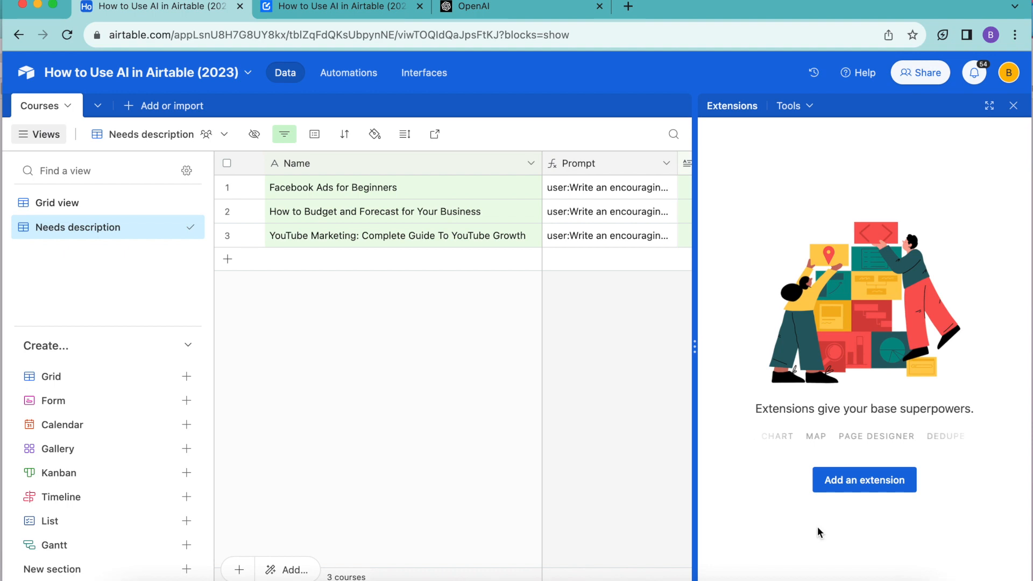
click(866, 484)
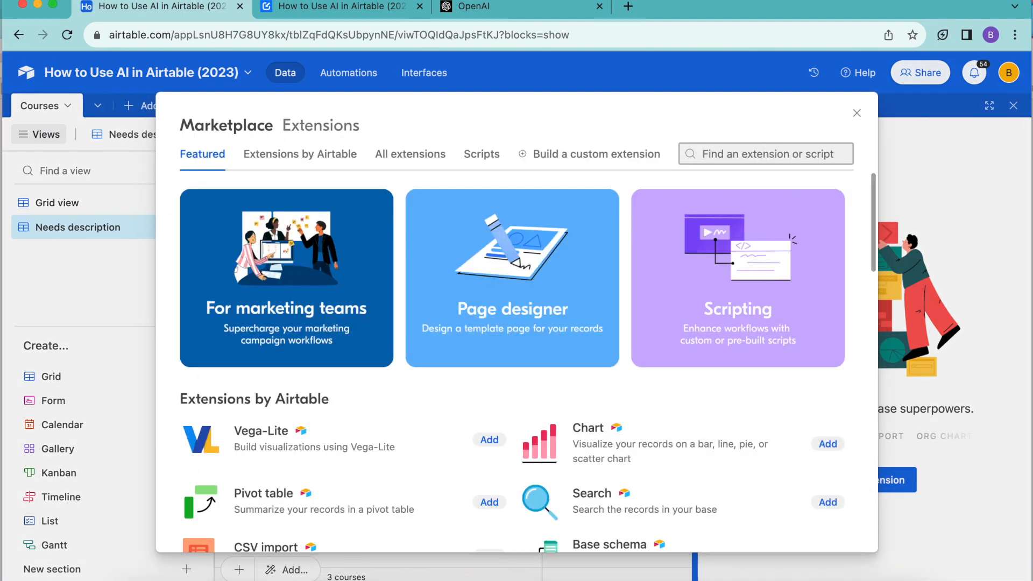
text(data fe)
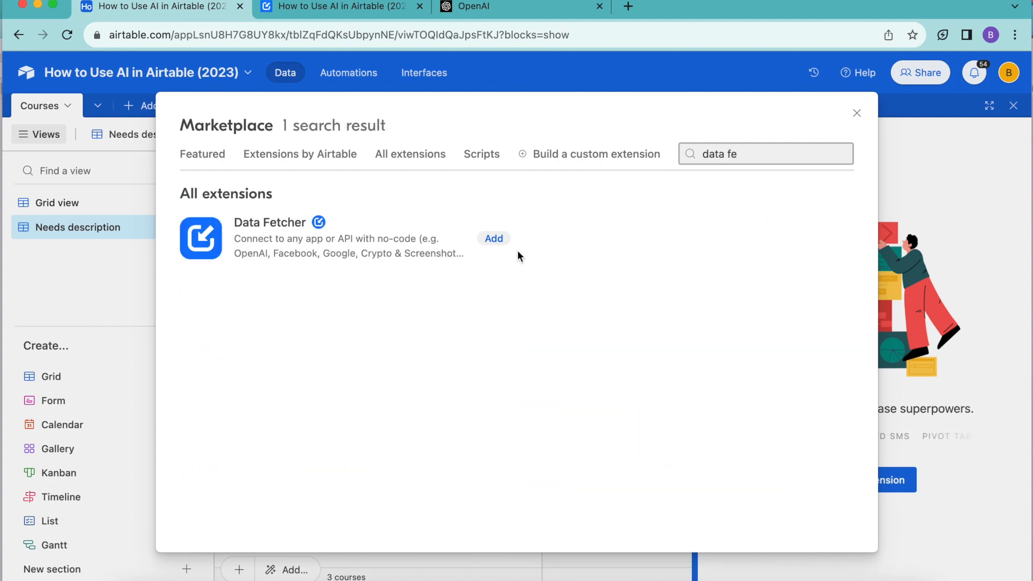
click(494, 238)
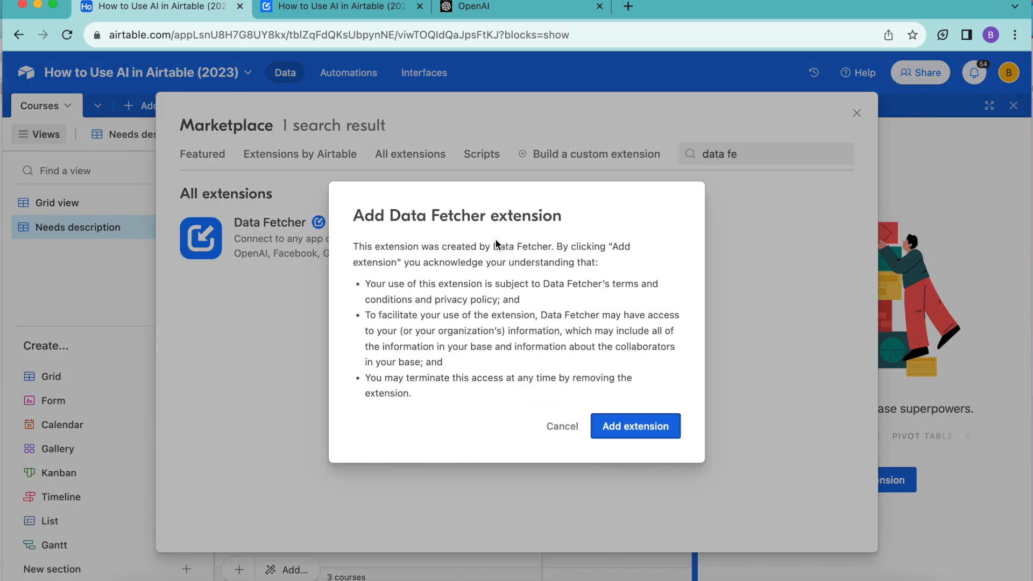
click(635, 426)
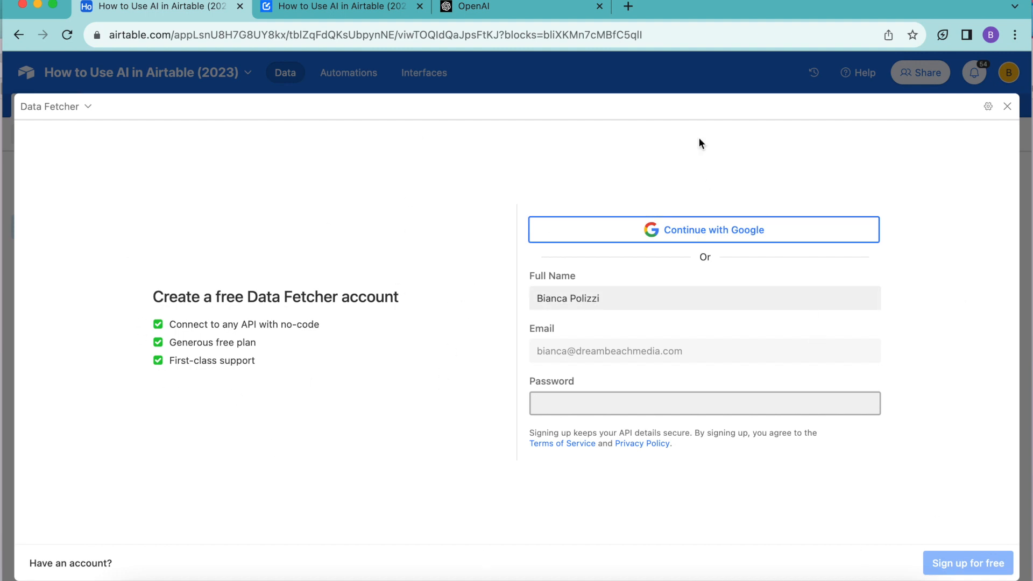
- Sign up for Data Fetcher with Google and create a first request with OpenAI as its application
click(730, 228)
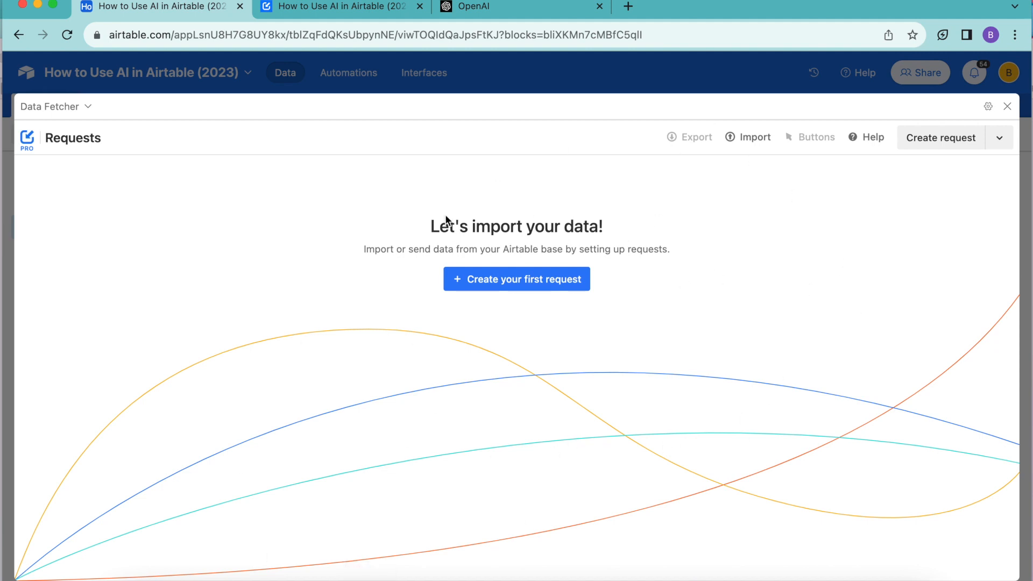
click(513, 291)
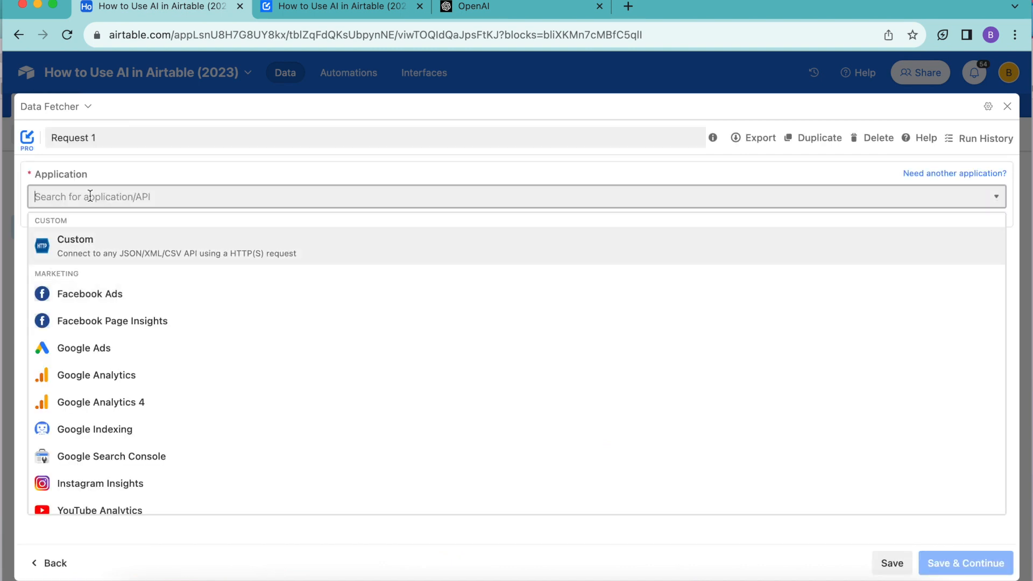
text(ope)
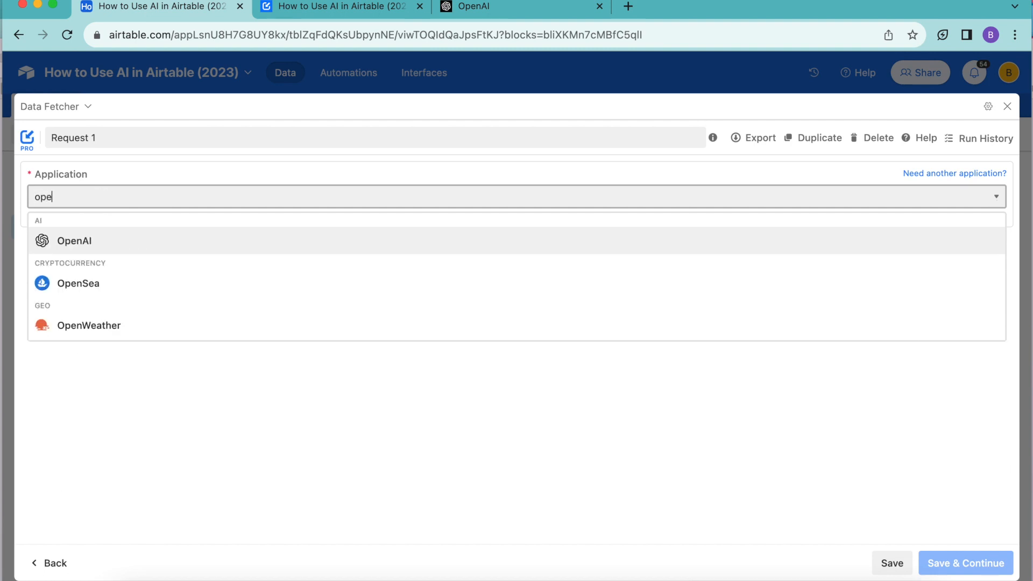
click(88, 246)
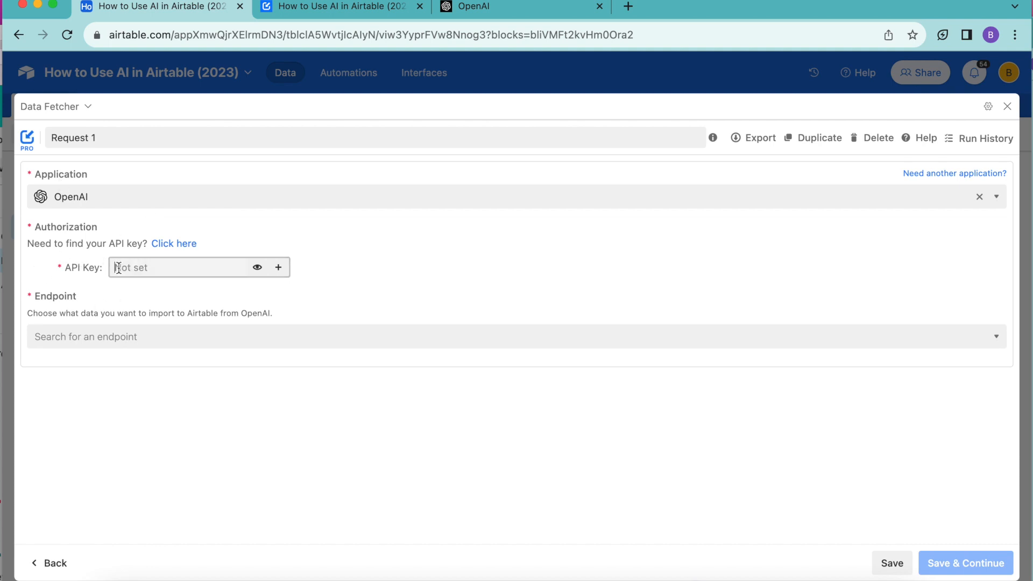
- Follow the request's API key link to OpenAI's API keys page and generate a new unnamed secret key
click(188, 244)
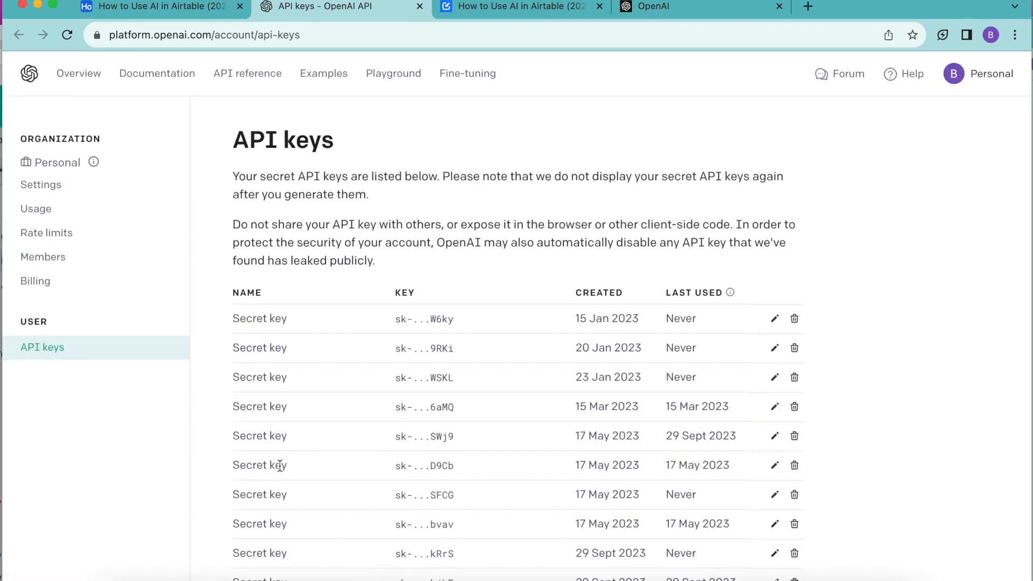
scroll(276, 465, down, 6)
click(308, 402)
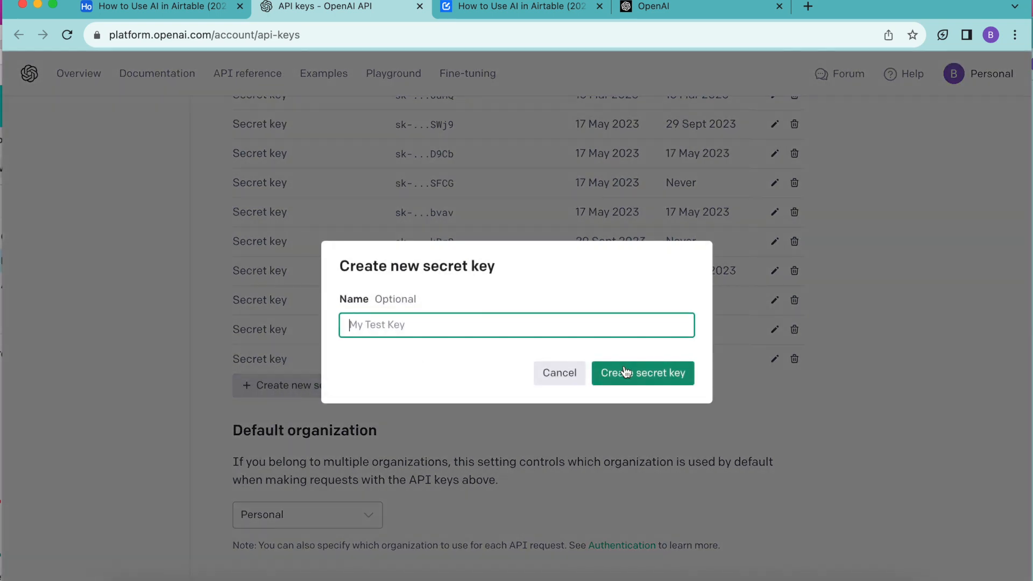
click(625, 373)
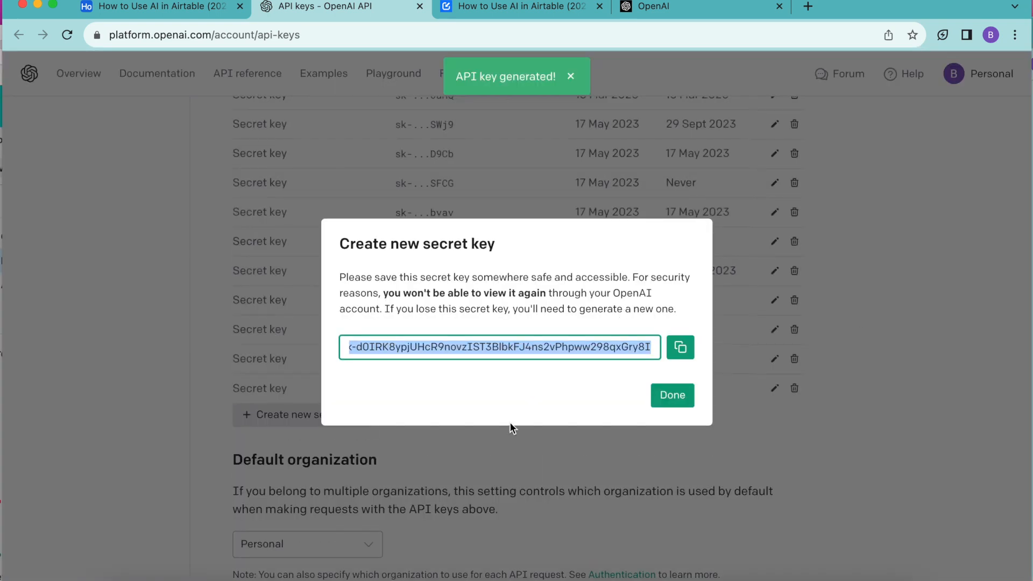
- Return to the Airtable request, paste the OpenAI API key and choose the Create chat message completion endpoint
click(137, 6)
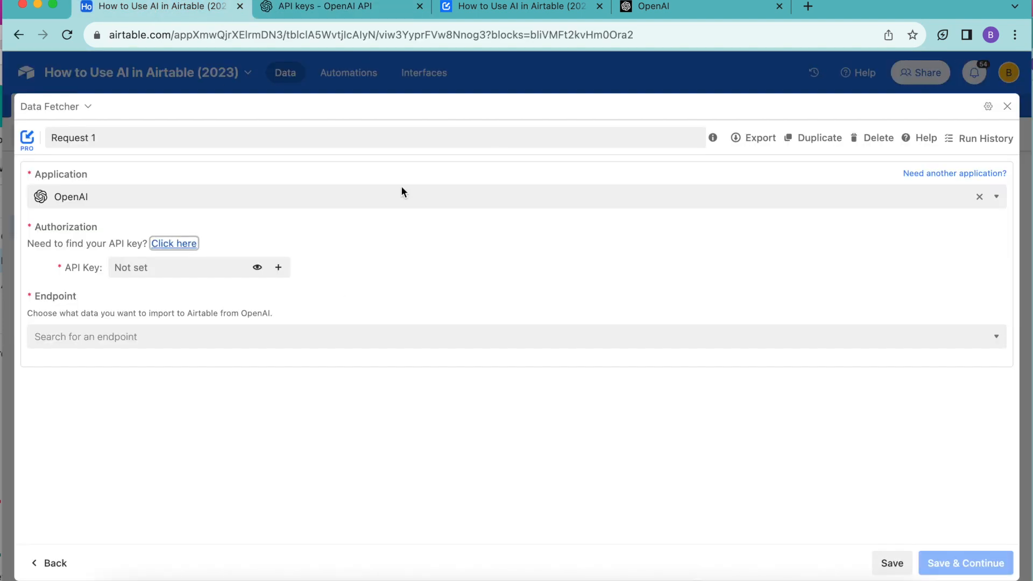
click(156, 267)
key(super+v)
click(230, 327)
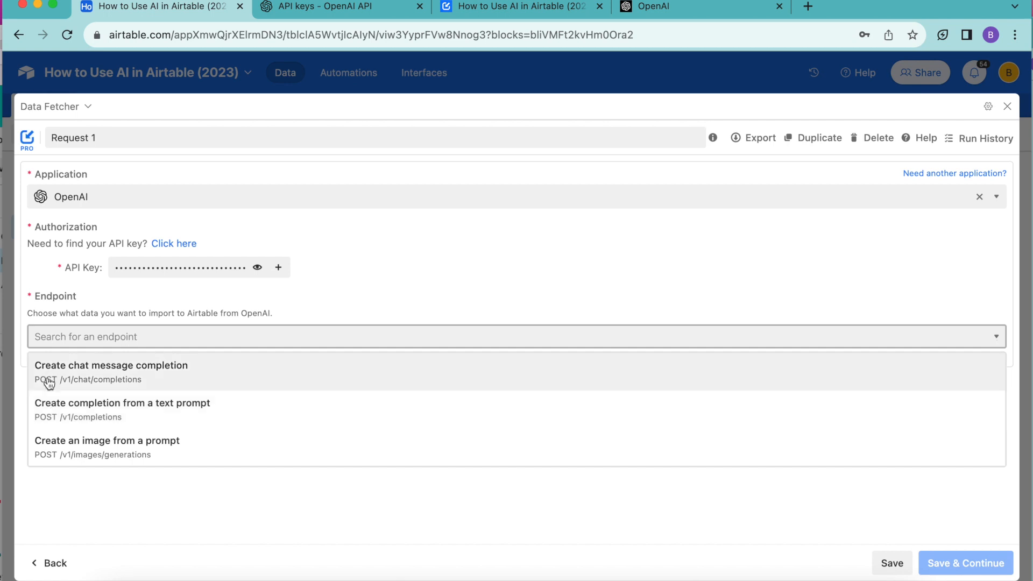
click(88, 375)
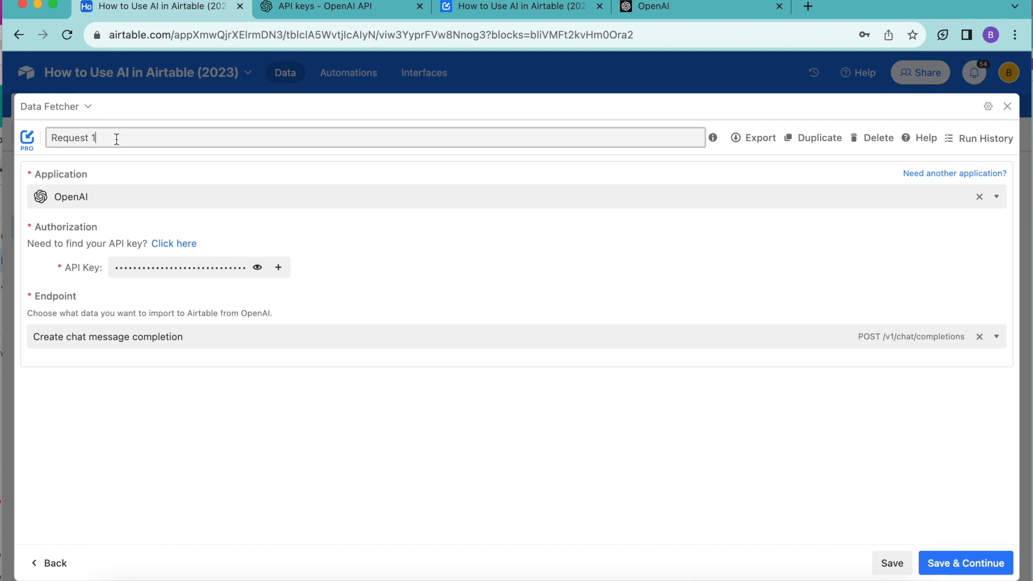
- Rename the request as Fetch Course Descriptions, save it and continue to its endpoint settings
drag(113, 137, 37, 134)
key(BackSpace)
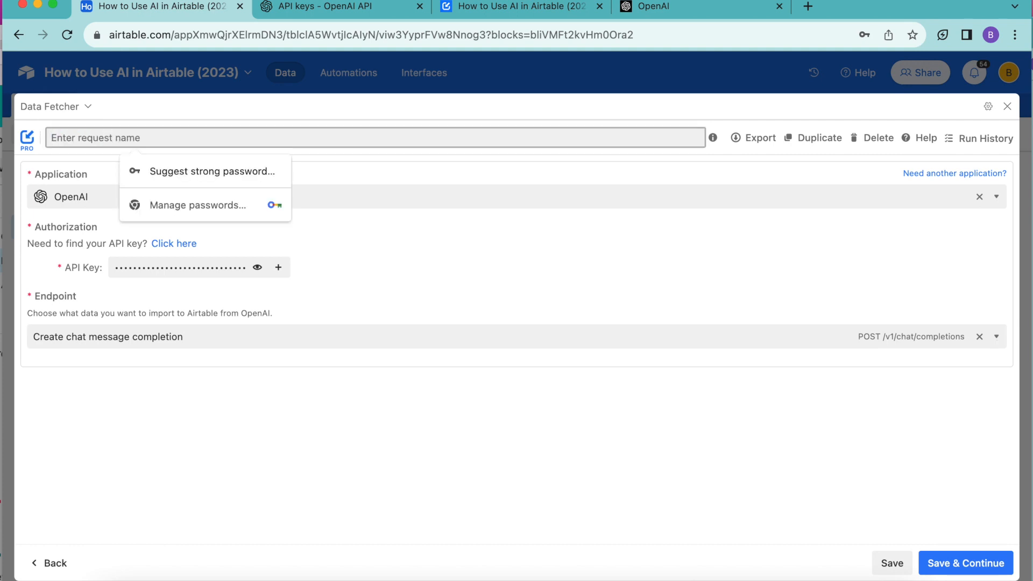
key(super+v)
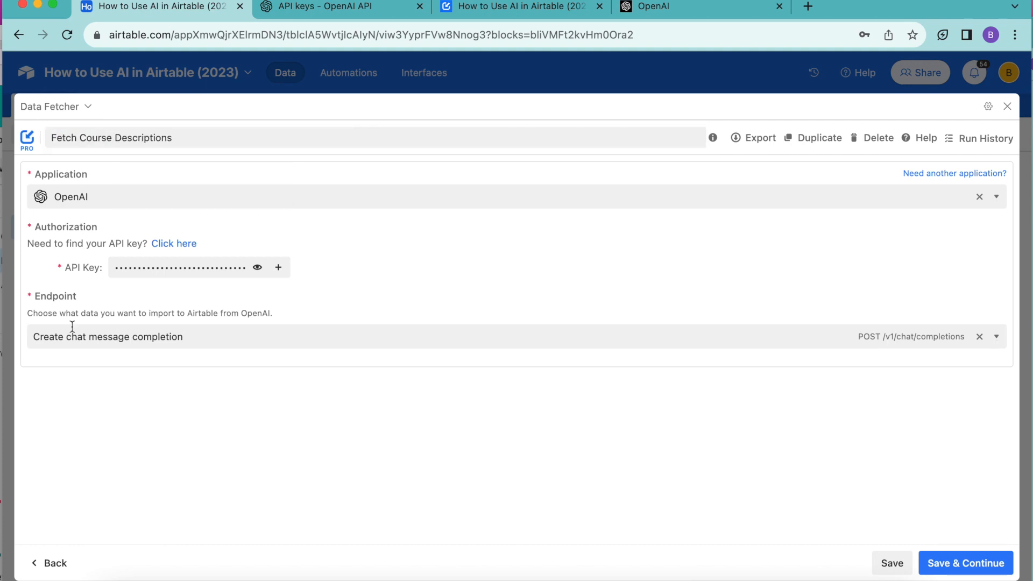
click(967, 563)
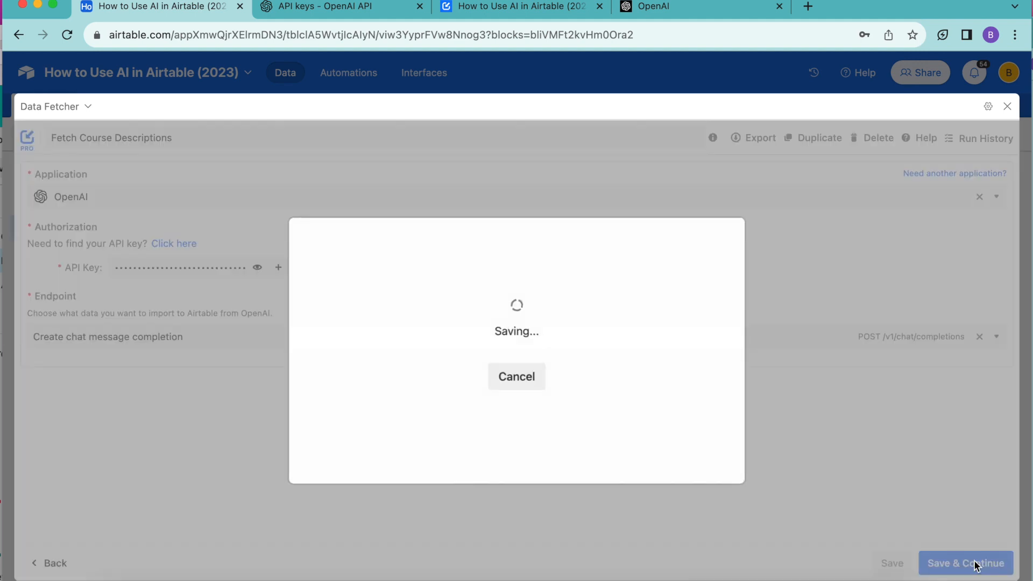
- Set the request's model to gpt-4 and insert the Courses table's Description field, for every Needs Description record, as its message reference
click(198, 228)
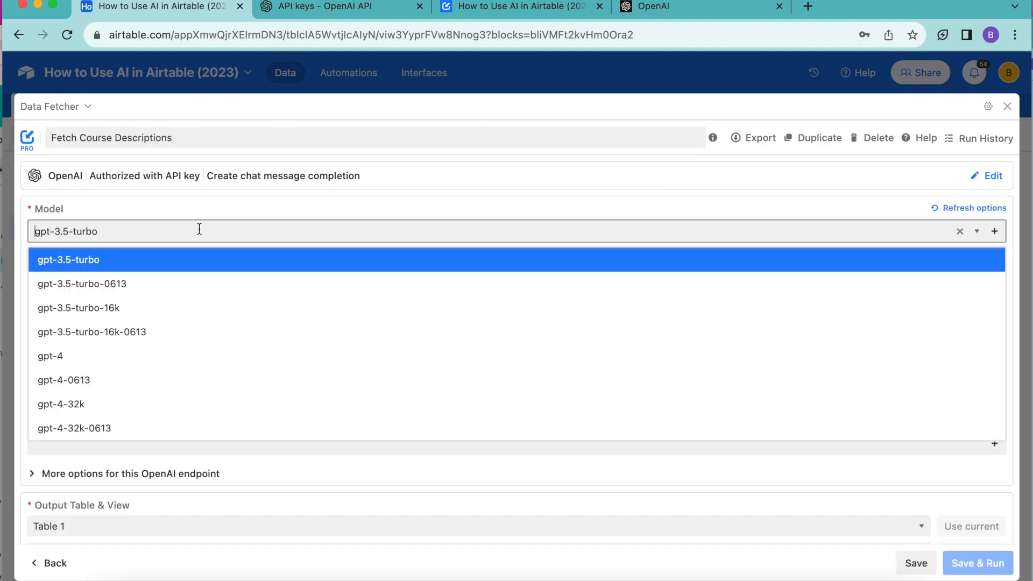
click(62, 354)
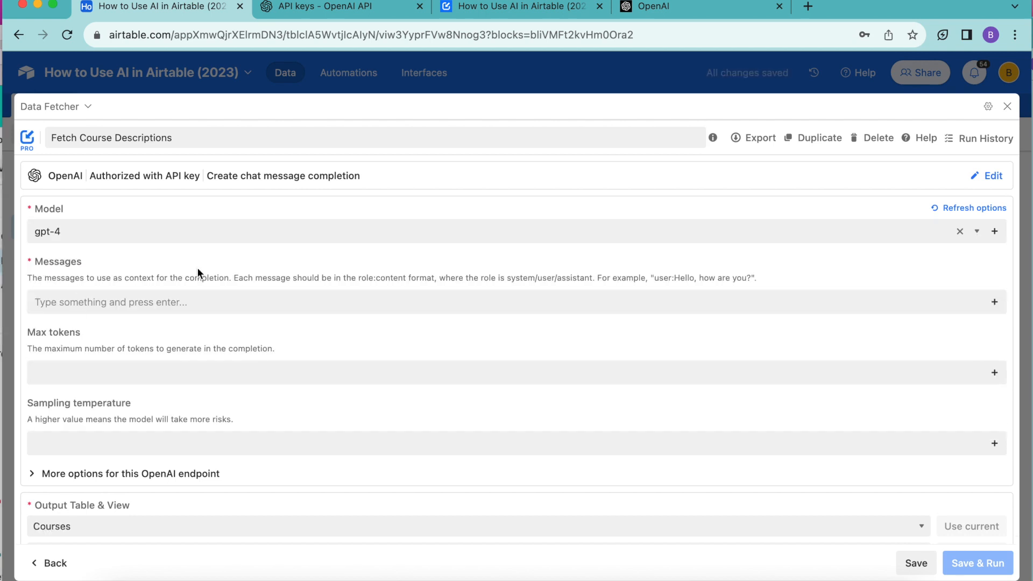
click(993, 303)
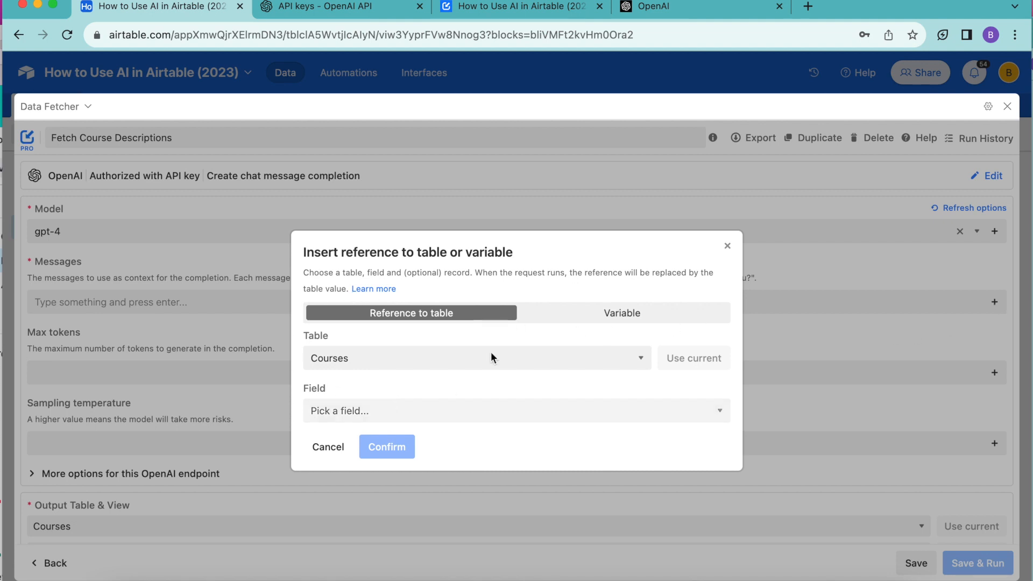
click(395, 411)
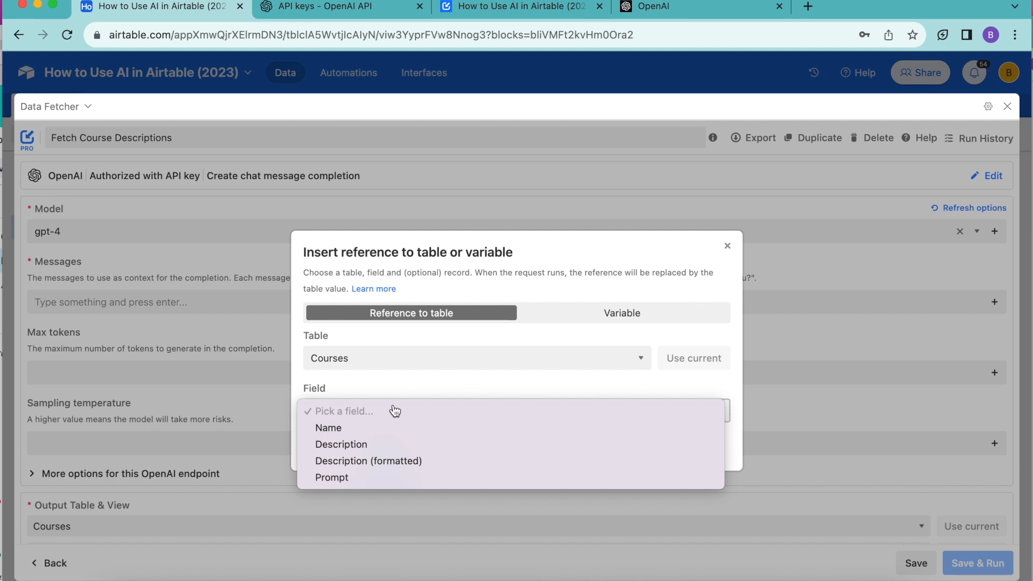
click(376, 446)
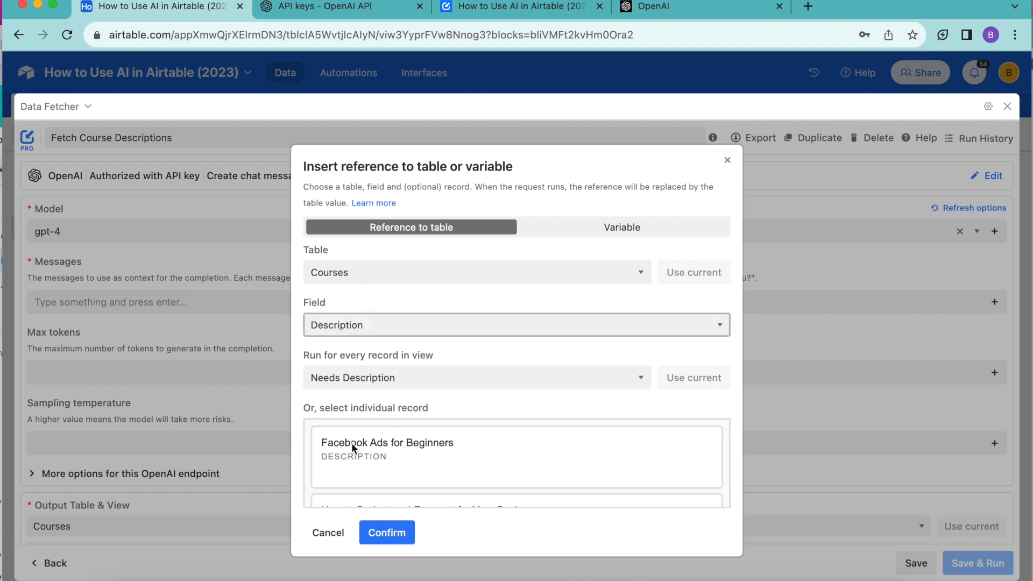
click(395, 538)
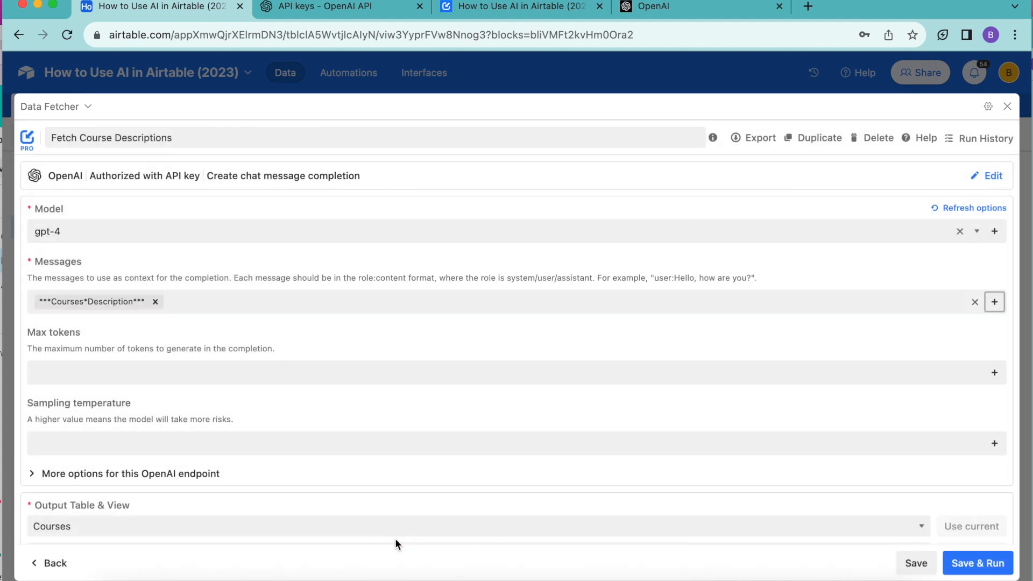
- Save and run the request, mapping the response's Message field to the existing Description field
scroll(443, 335, down, 3)
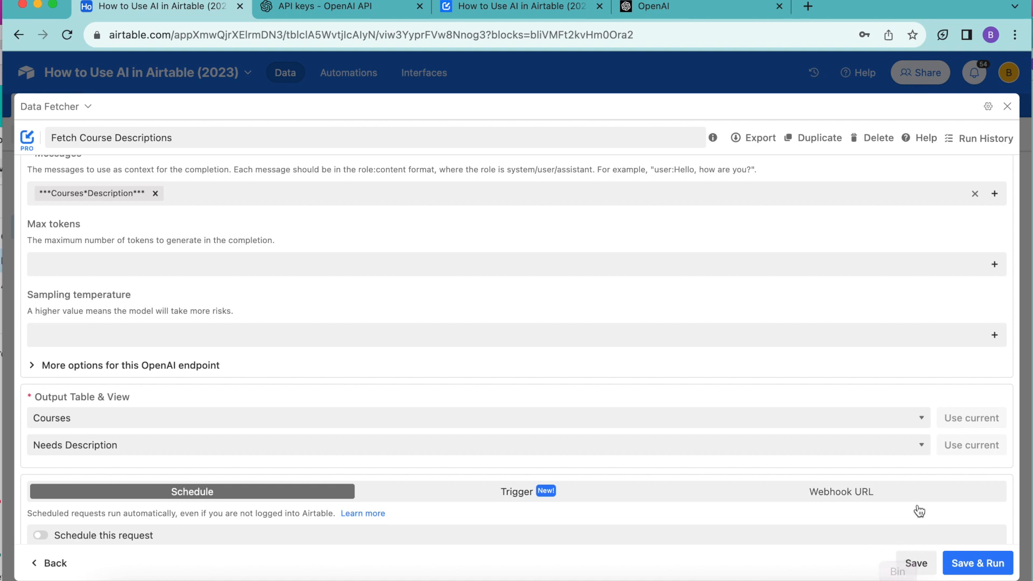
click(977, 562)
click(478, 397)
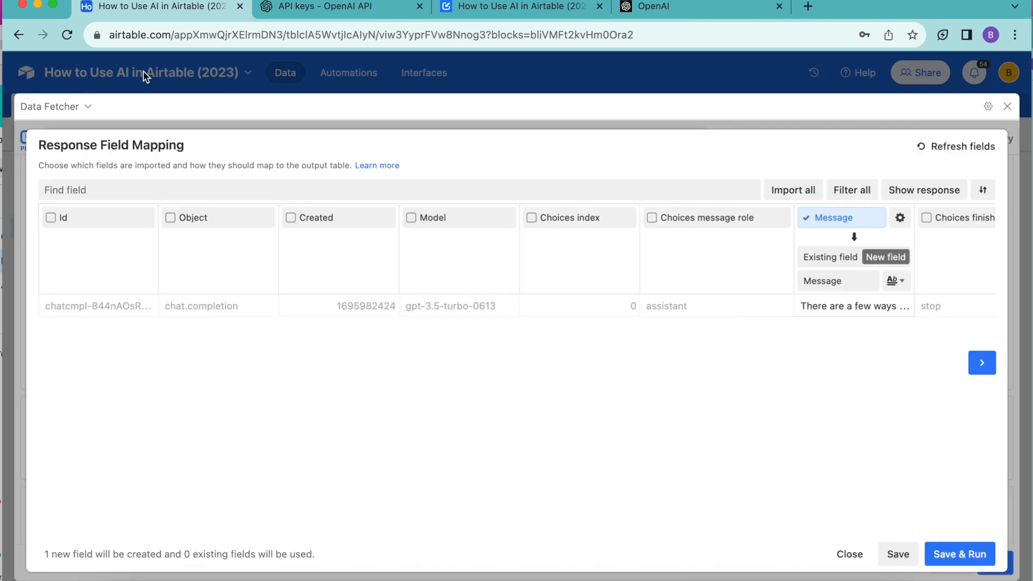
scroll(686, 400, right, 5)
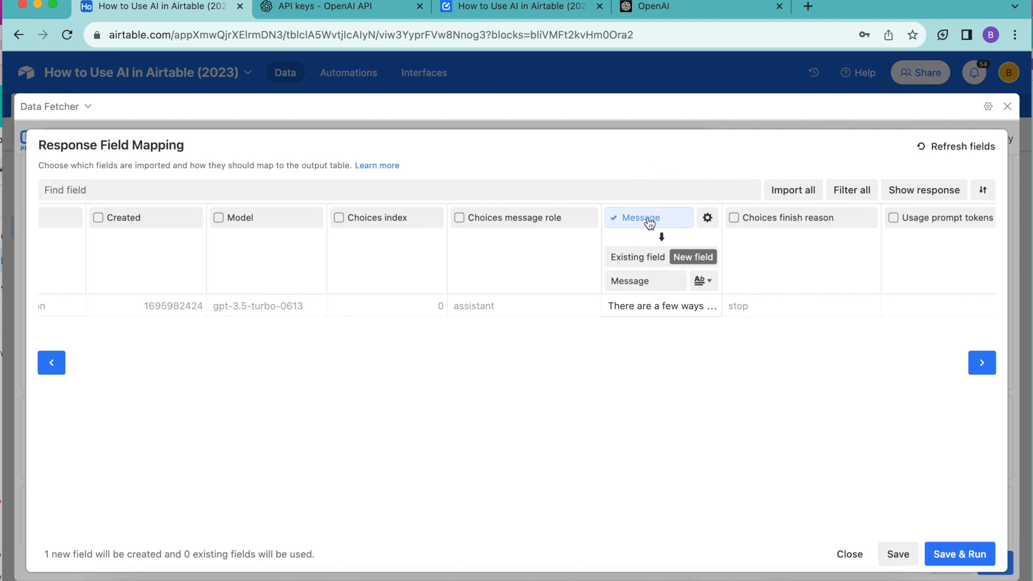
click(637, 257)
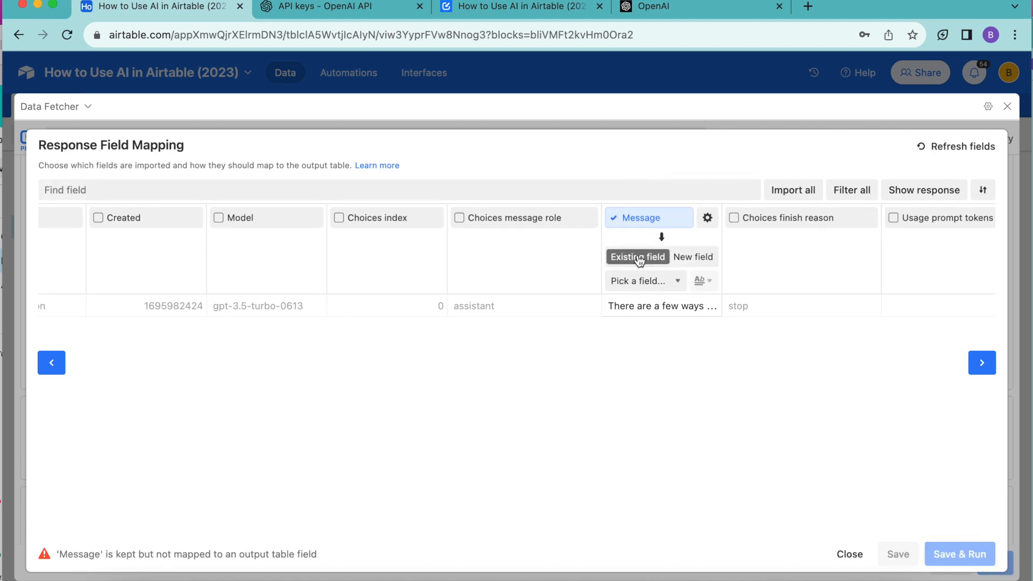
click(641, 291)
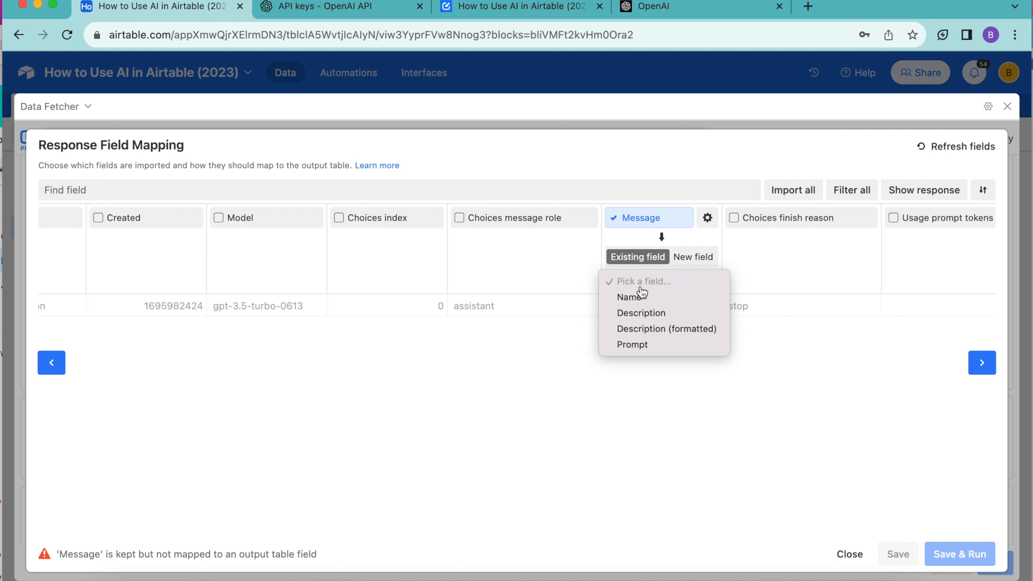
click(644, 312)
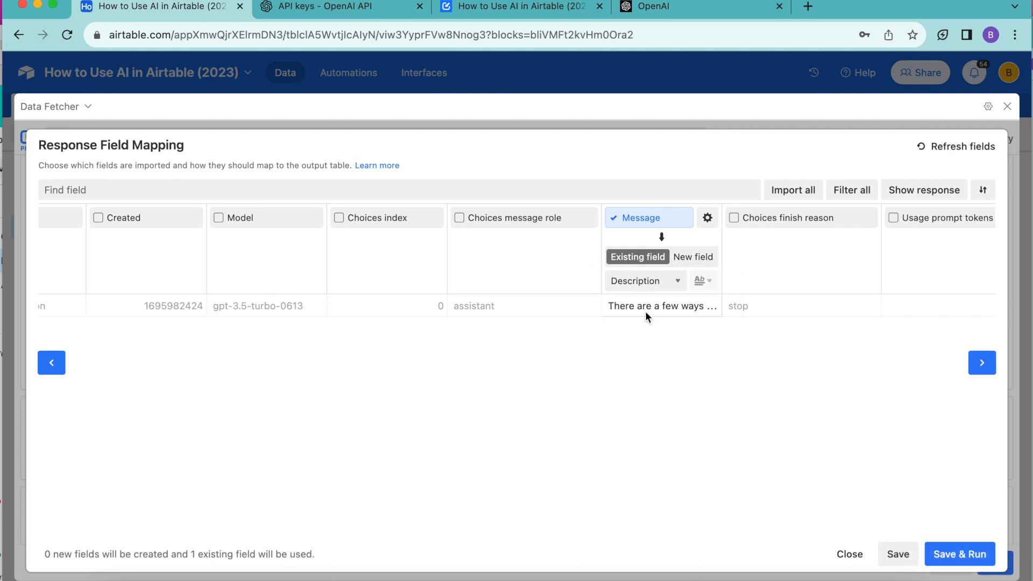
click(954, 555)
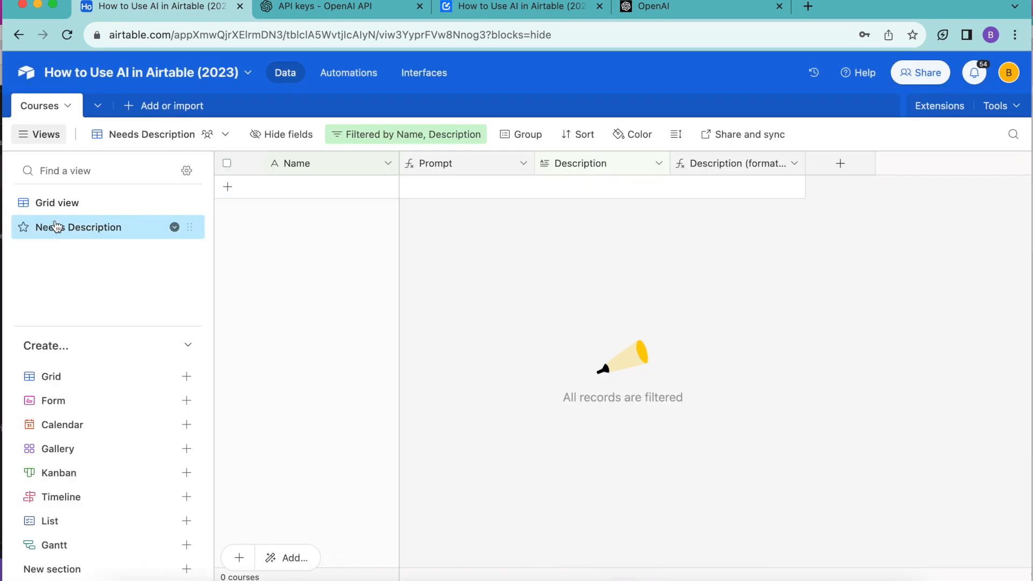
- Switch the Courses table to Grid view and widen the Description column to review the generated course descriptions
click(65, 203)
scroll(541, 180, right, 5)
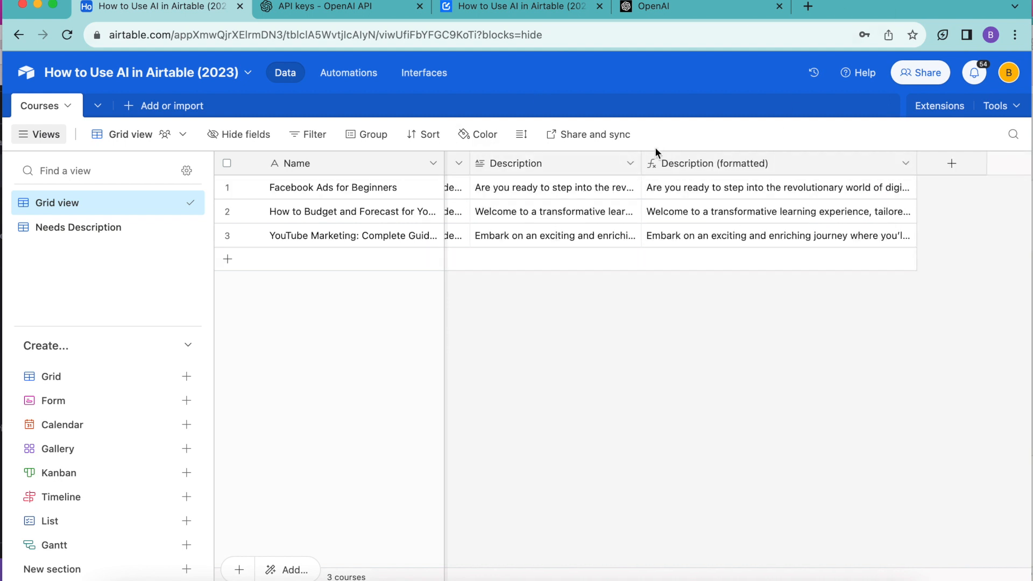
drag(641, 159, 692, 158)
scroll(580, 218, left, 4)
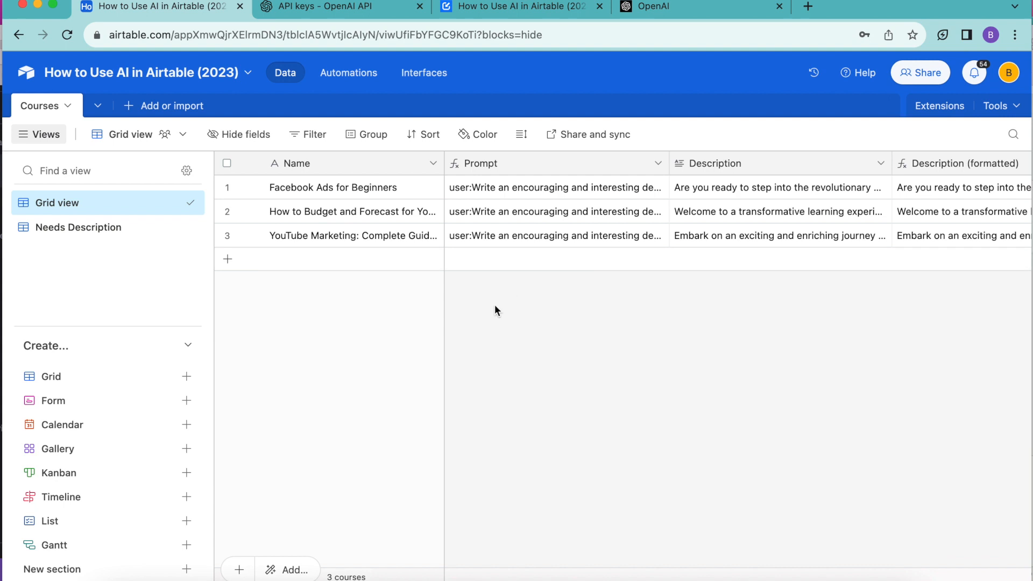
scroll(495, 308, right, 1)
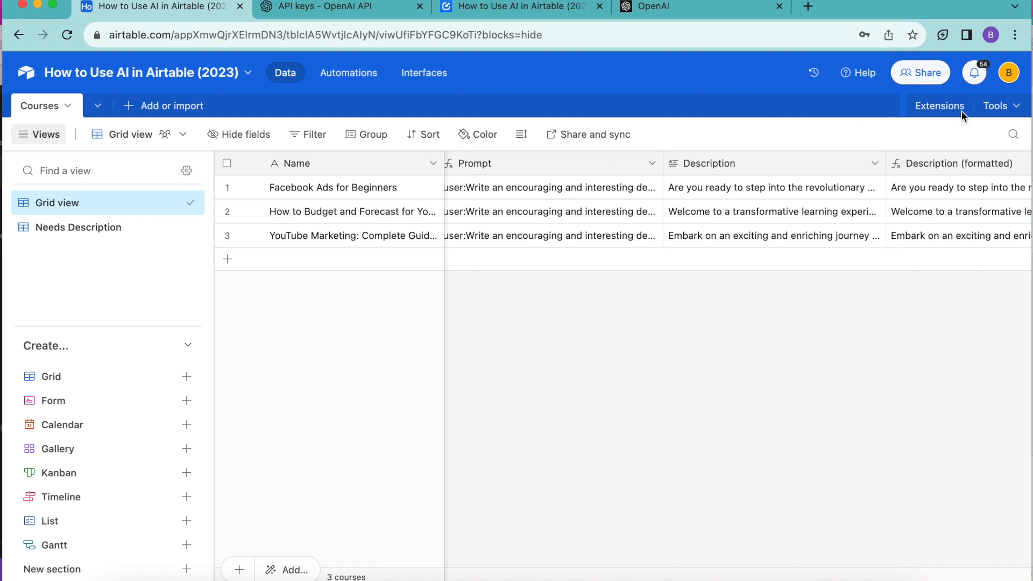
- Reopen the Fetch Course Descriptions request in Data Fetcher and show its Trigger settings
click(938, 109)
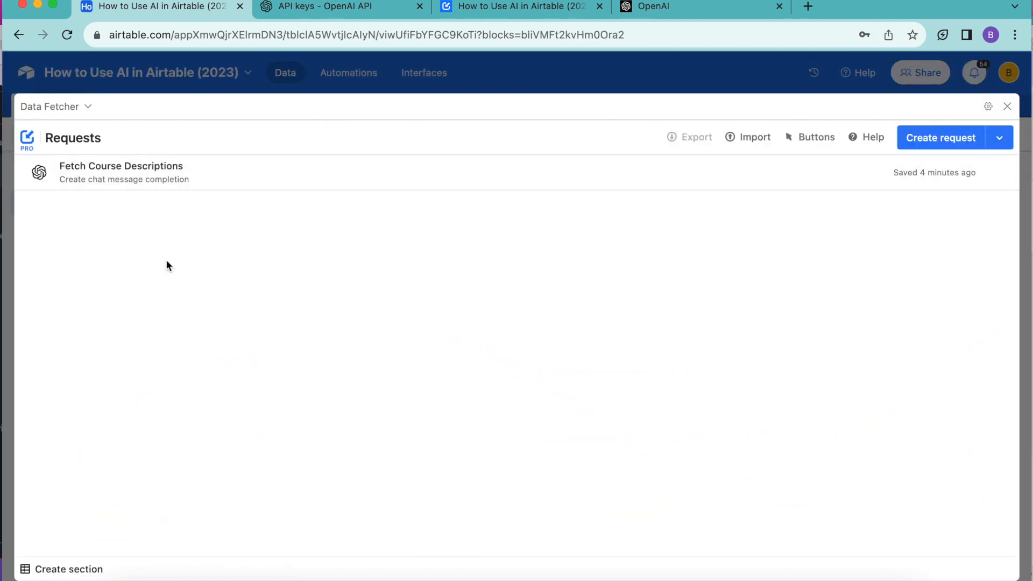
click(146, 183)
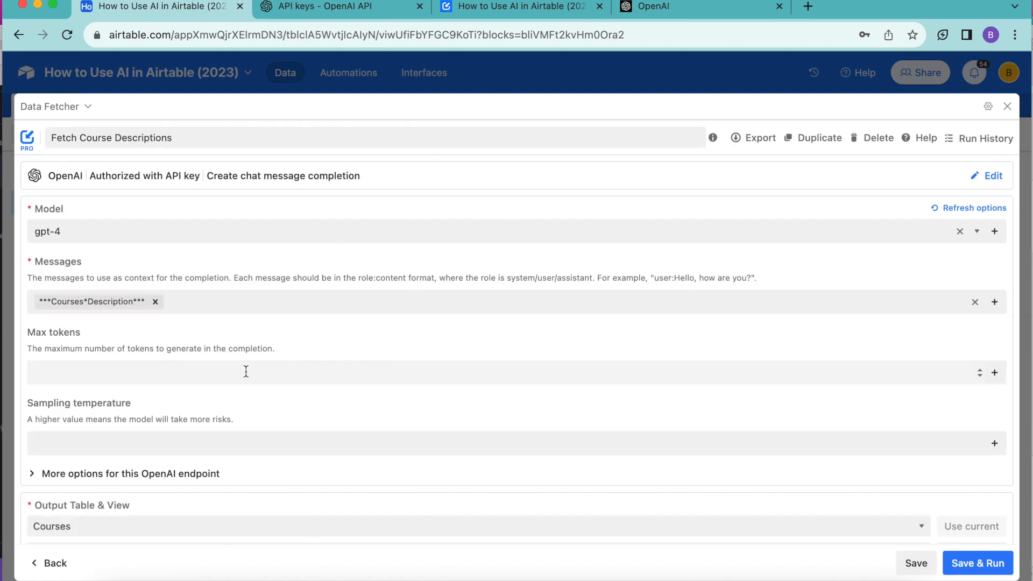
scroll(372, 344, down, 5)
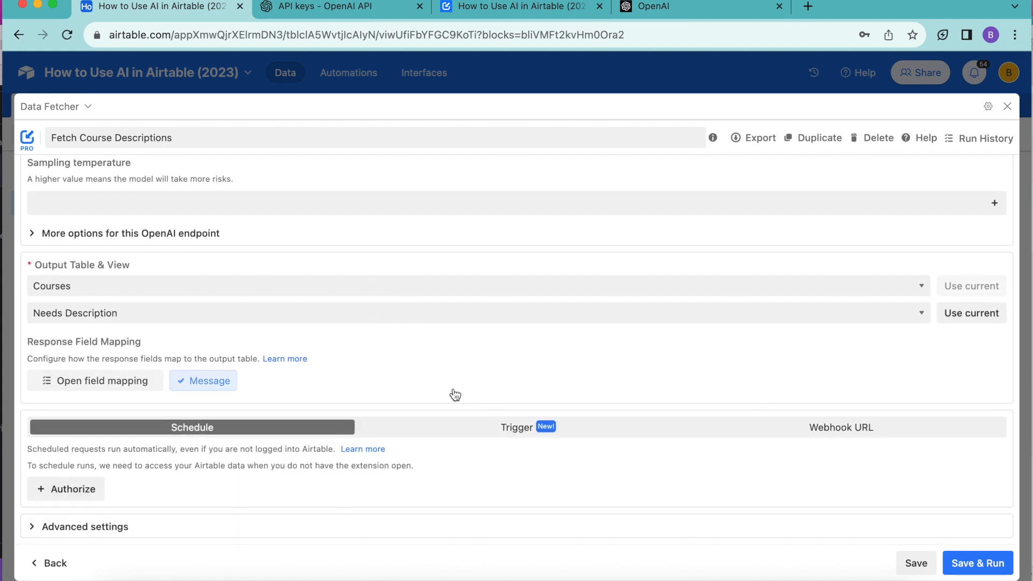
click(521, 427)
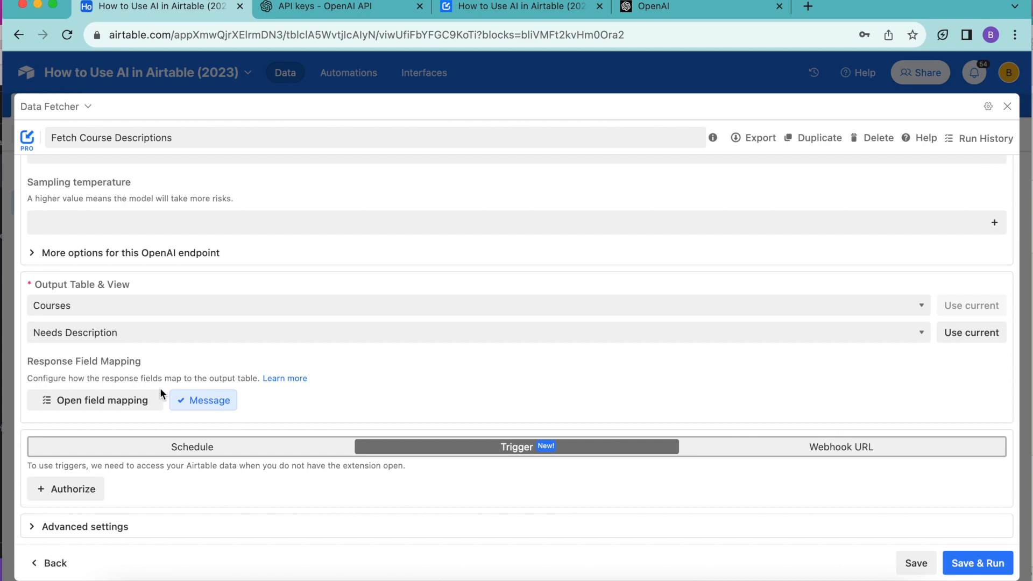
- Authorize Data Fetcher to access all current and future bases in all current and future Airtable workspaces
click(79, 490)
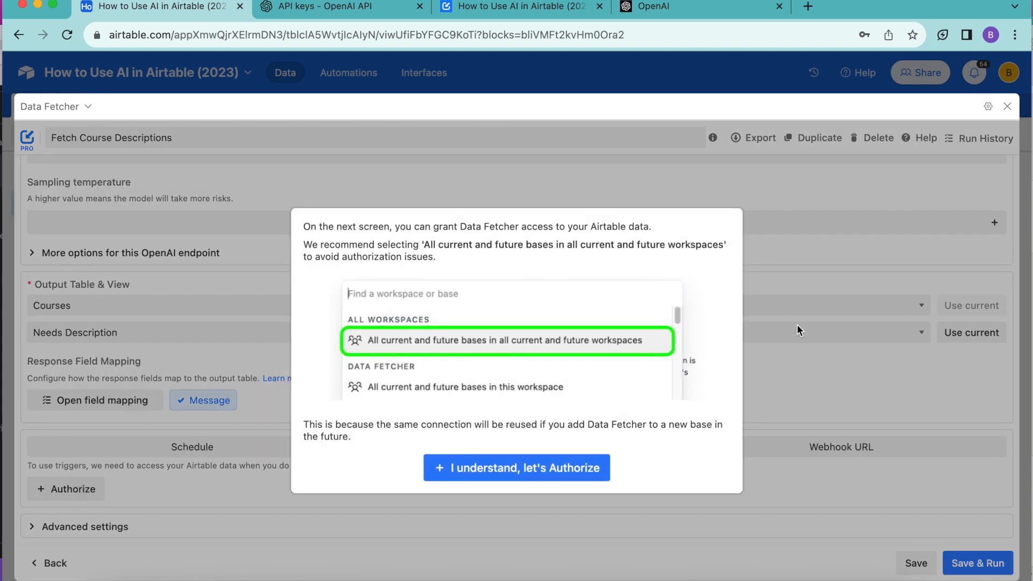
click(488, 473)
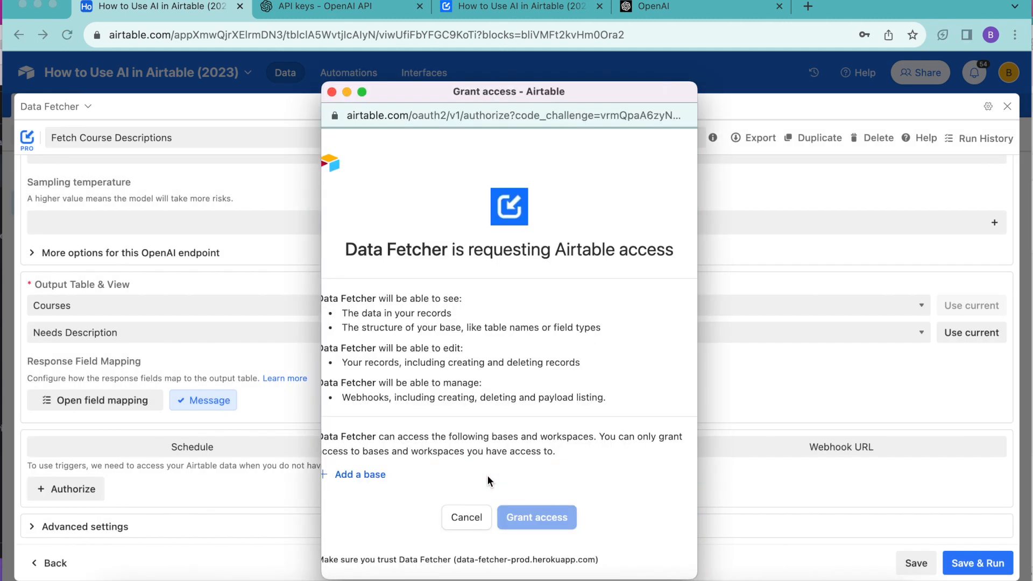
click(376, 476)
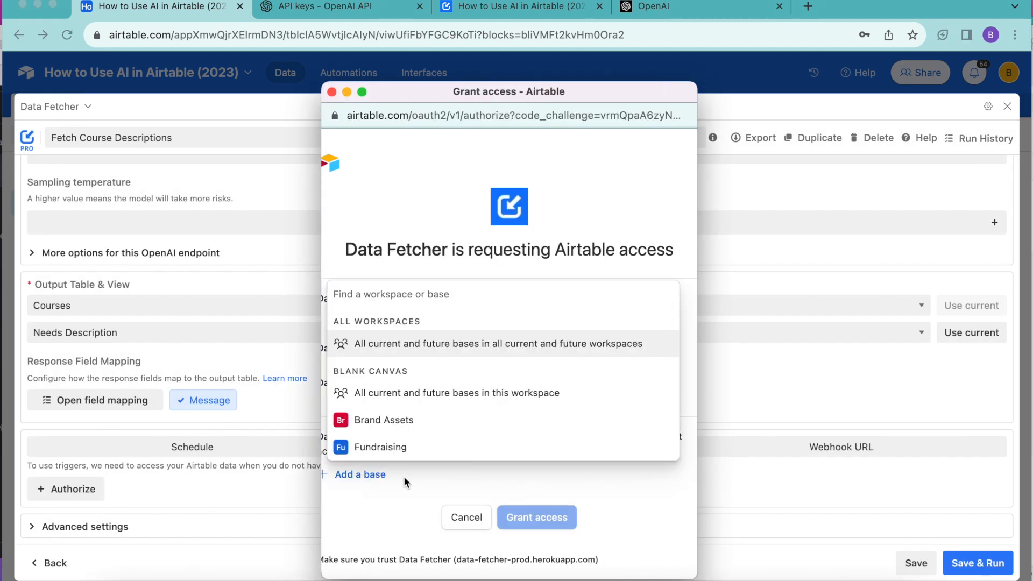
click(464, 344)
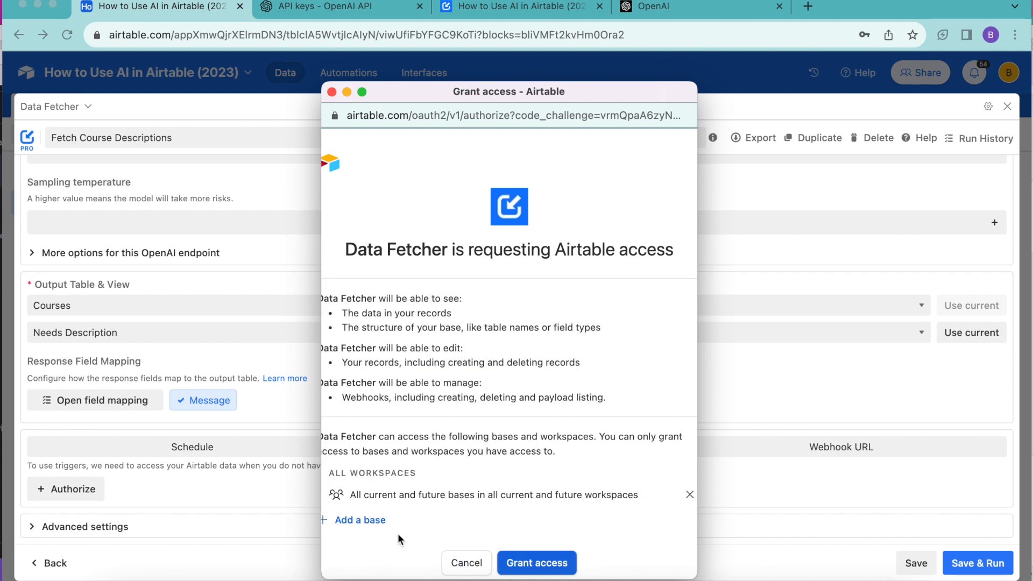
scroll(399, 532, down, 3)
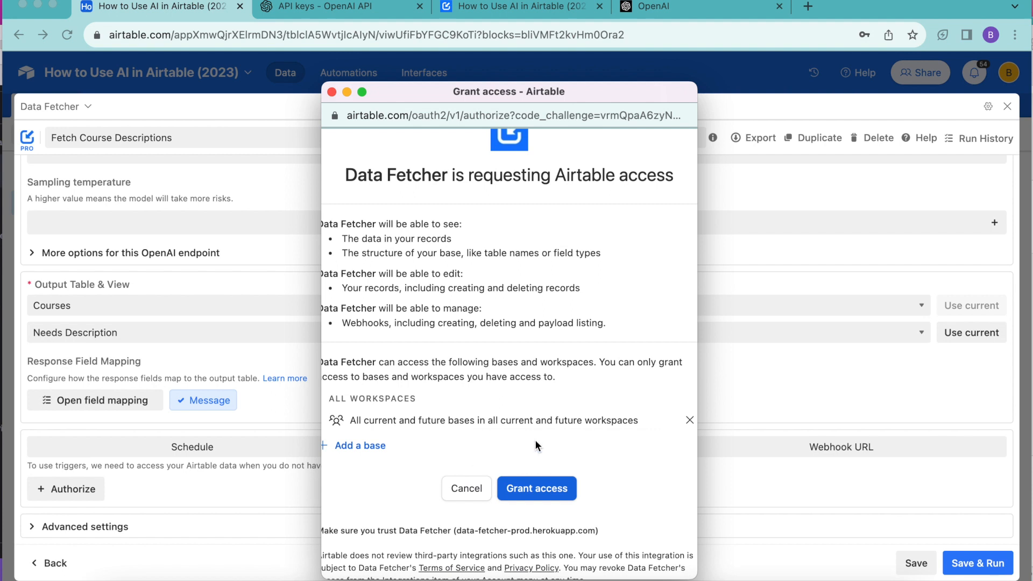
click(543, 484)
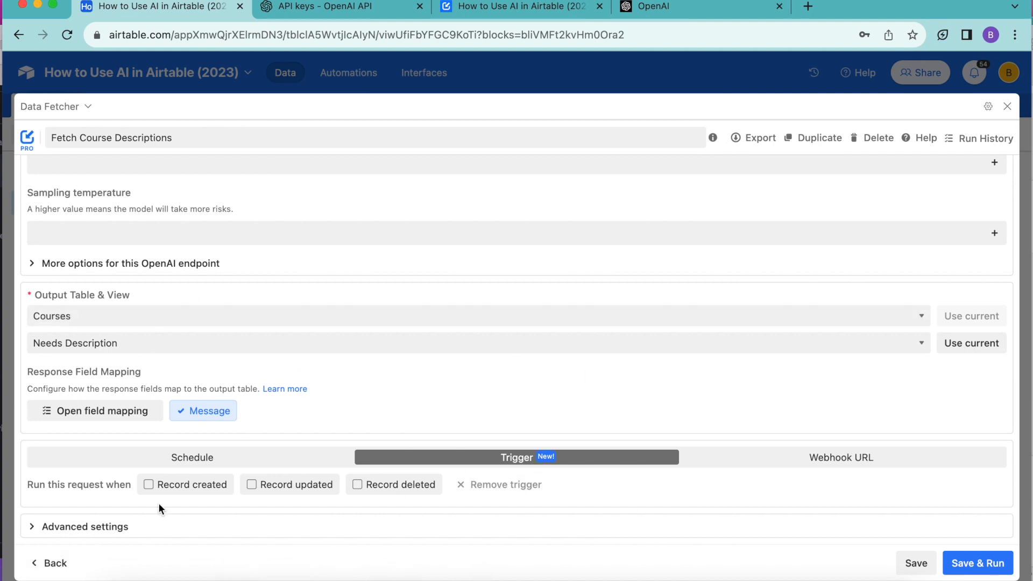
- Trigger the request when a record is created in the Courses table's Needs Description view, save it and close Data Fetcher
click(154, 484)
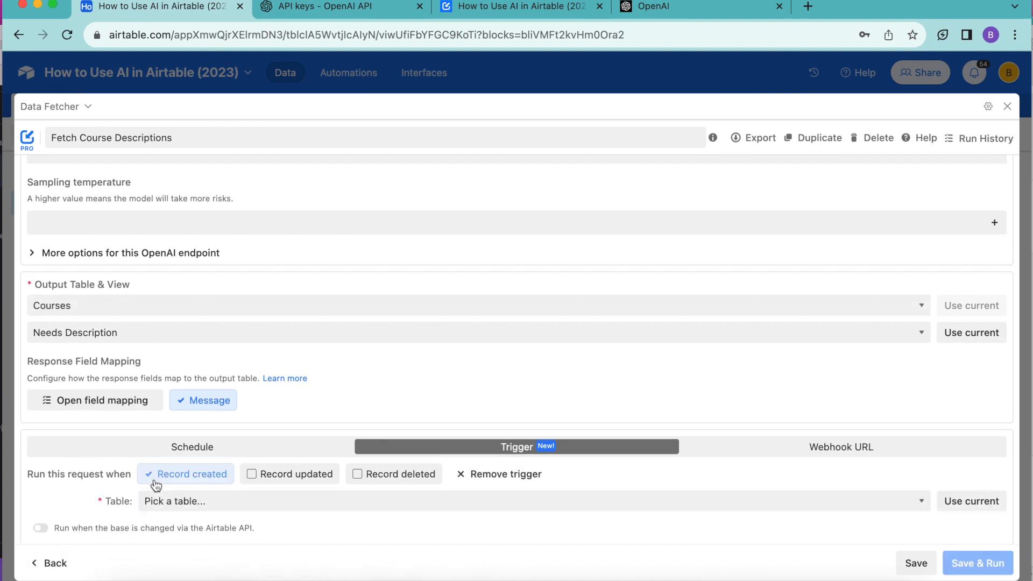
click(166, 500)
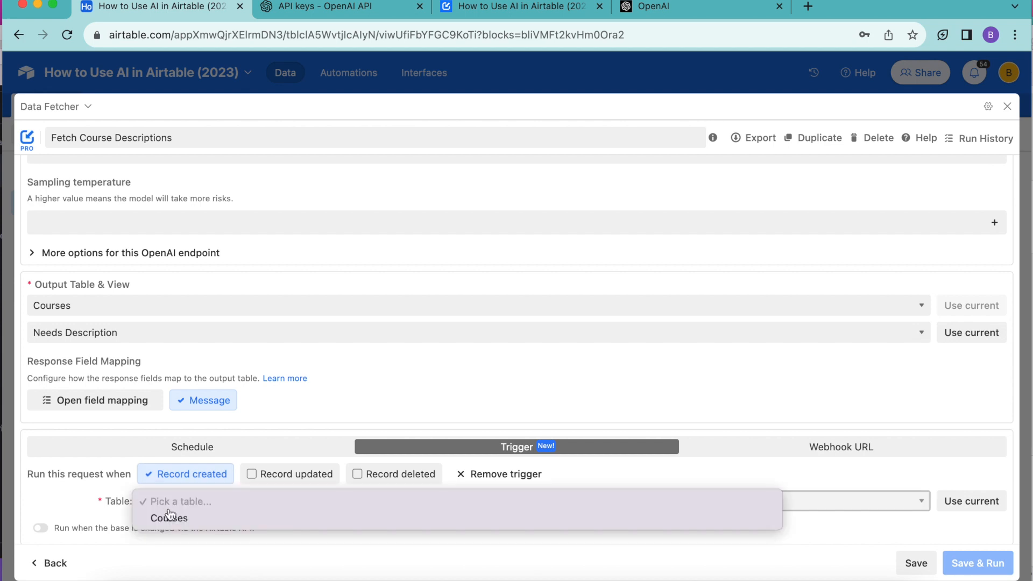
click(170, 520)
click(167, 527)
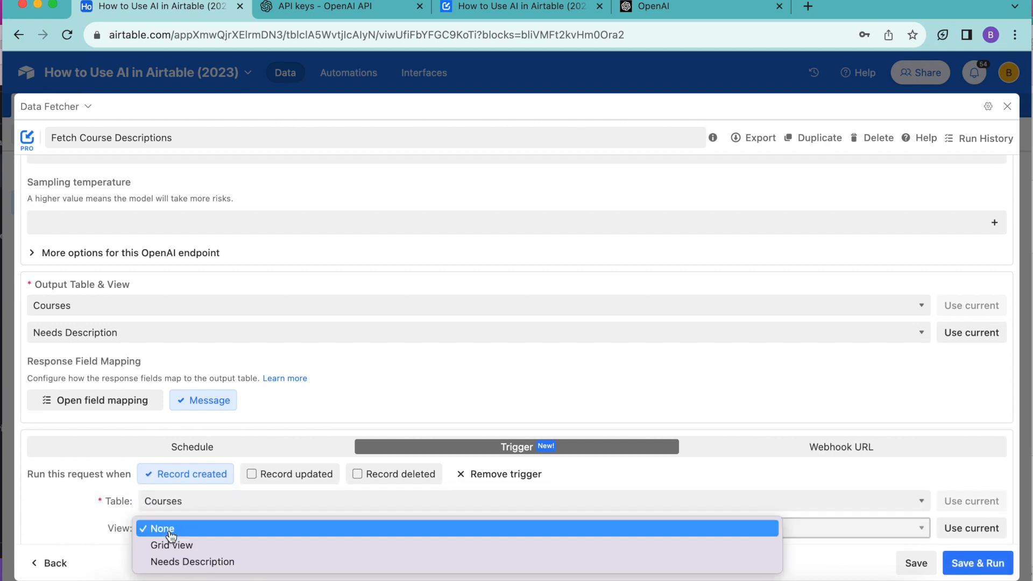
click(182, 562)
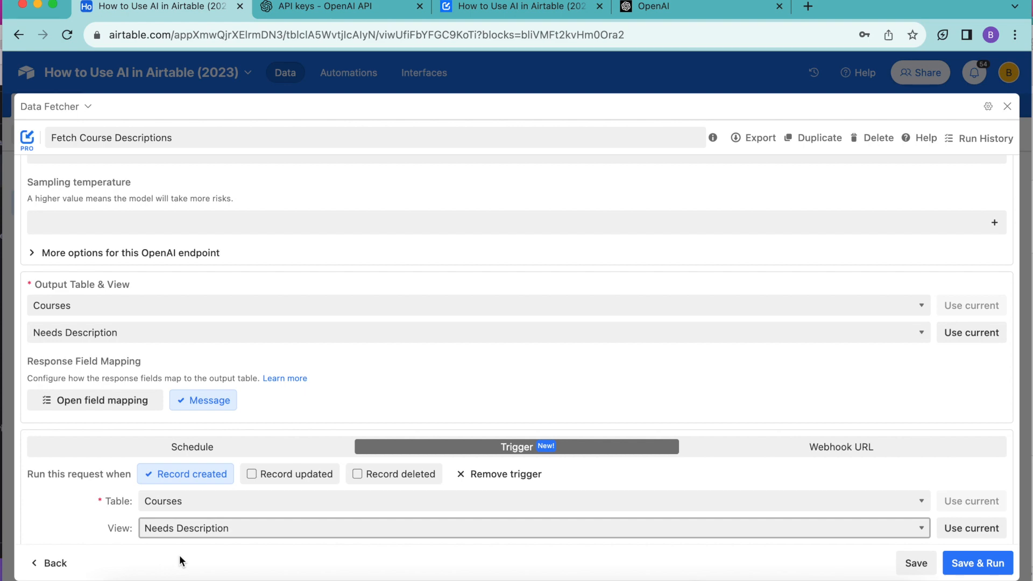
click(920, 569)
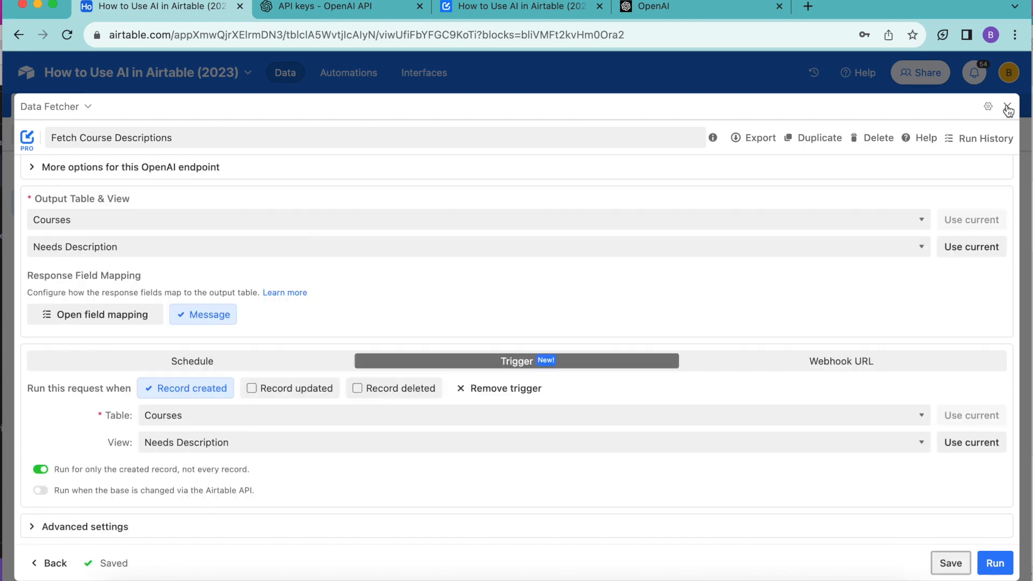
click(1006, 106)
click(1013, 106)
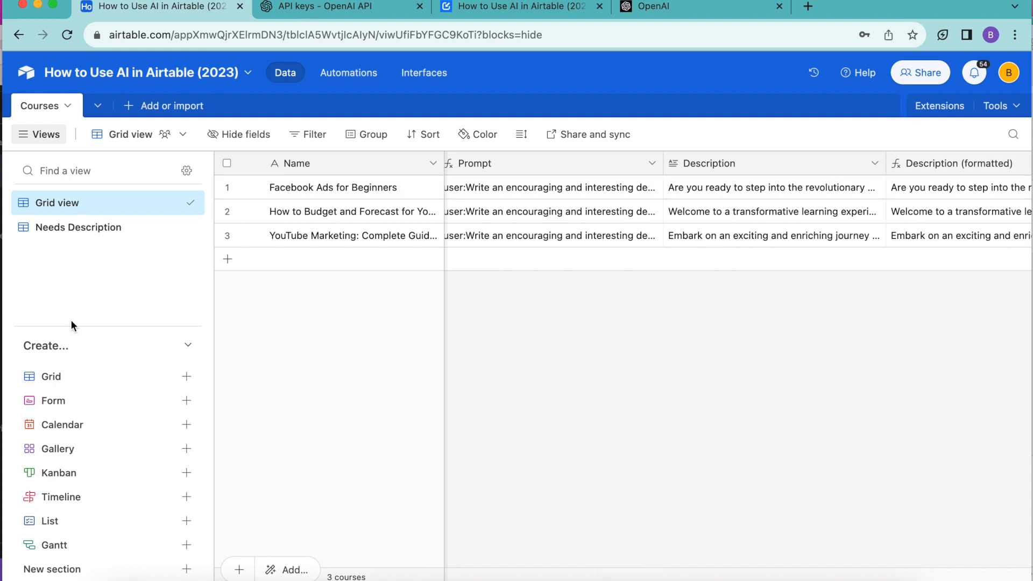
- Review the generated Description and Description (formatted) fields of the Instagram Marketing course record
mouse_move(185, 454)
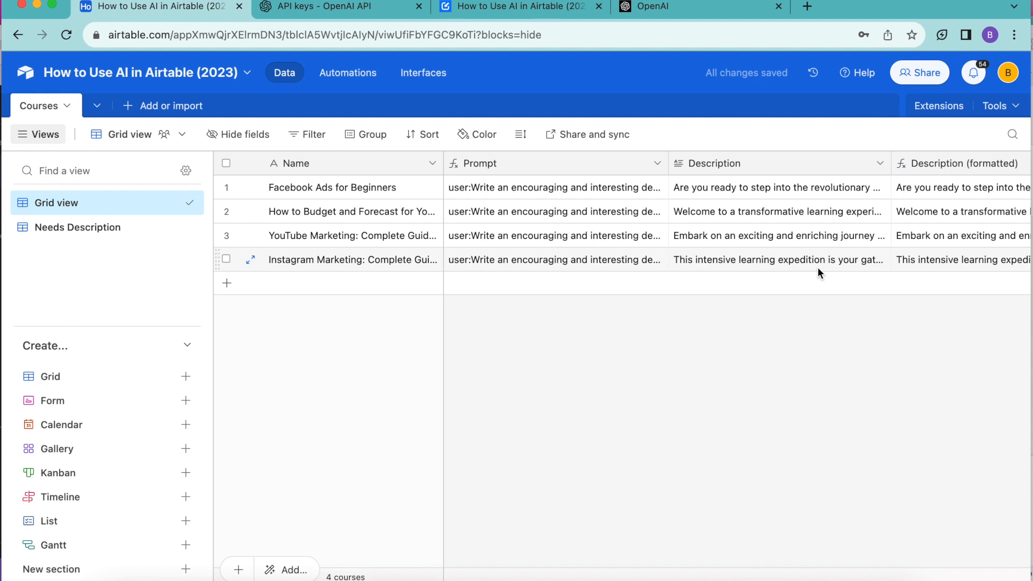
scroll(762, 382, right, 4)
scroll(762, 382, left, 4)
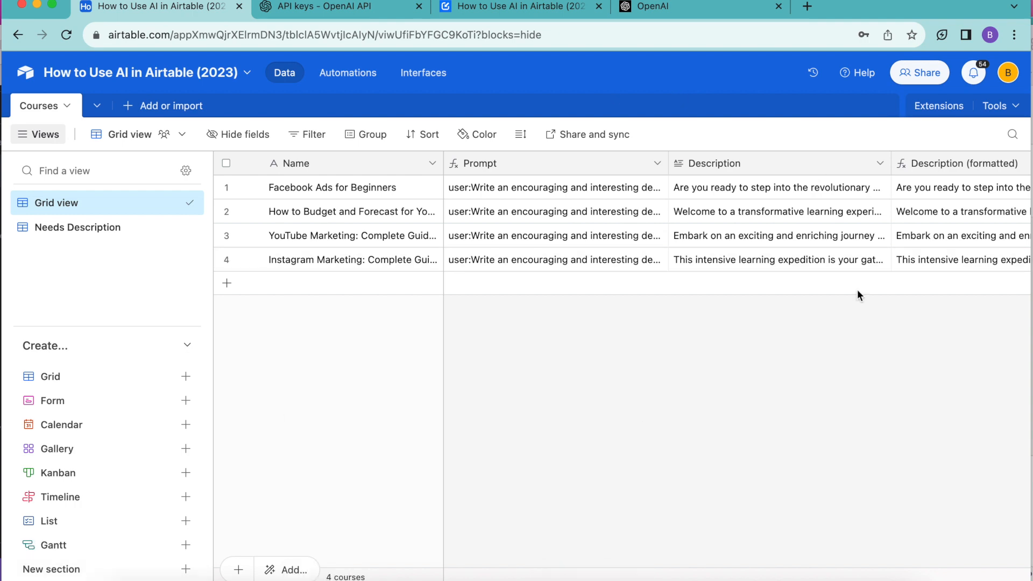
- Skim Data Fetcher's blog guide How to Use AI in Airtable (2023) and return to the Airtable base
click(516, 11)
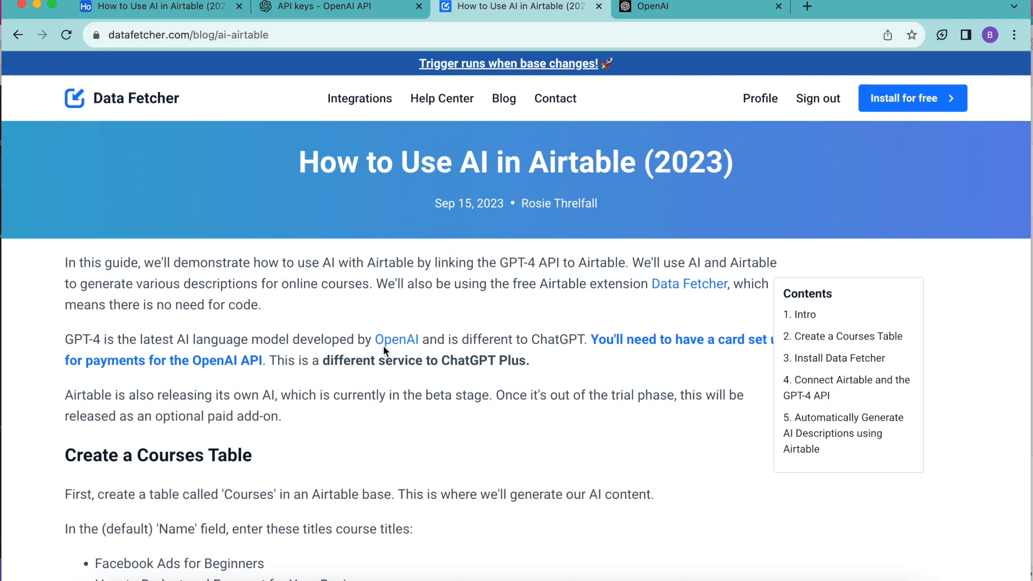
scroll(454, 450, down, 20)
scroll(454, 454, down, 20)
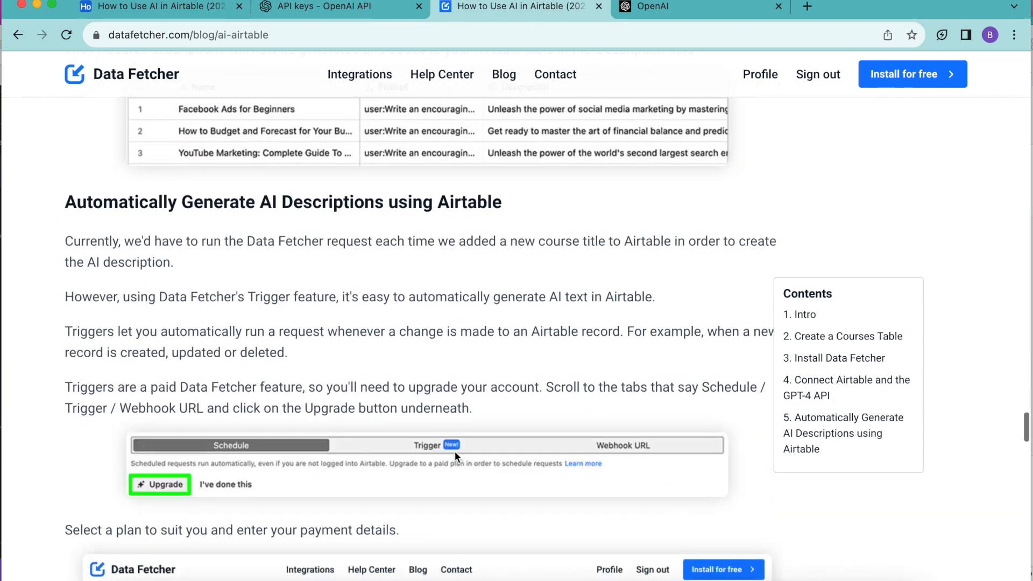
scroll(453, 451, up, 20)
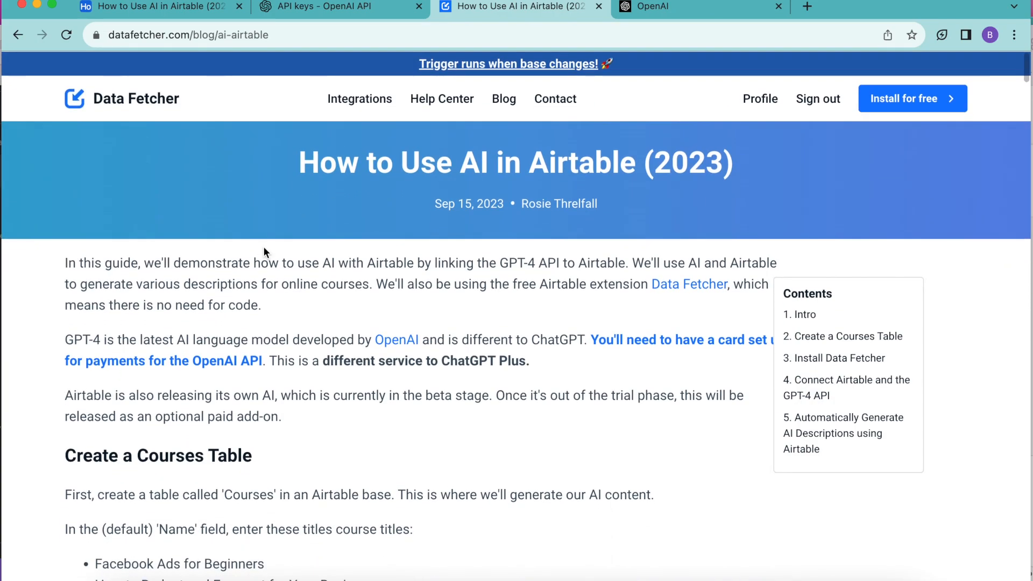
click(188, 8)
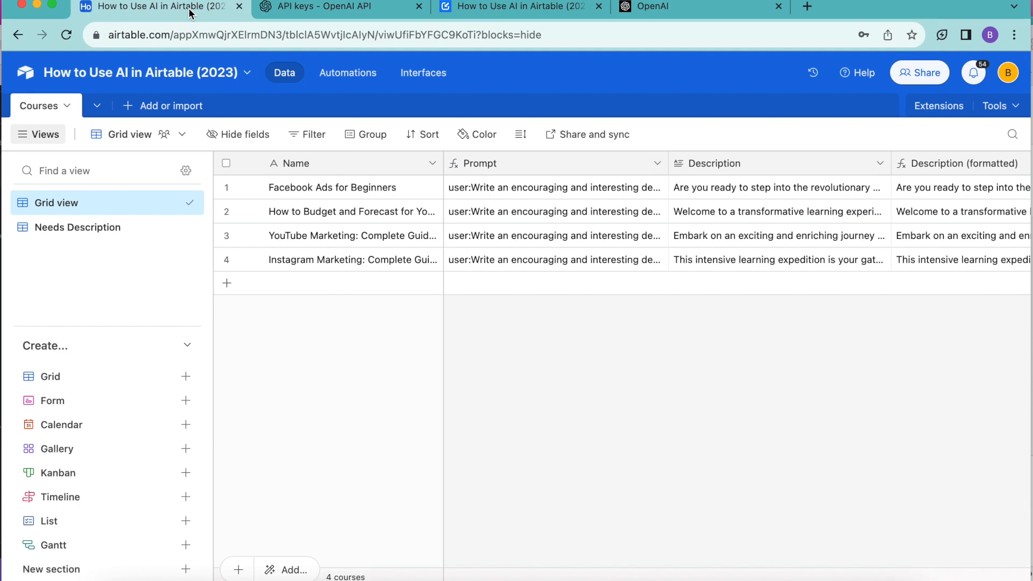